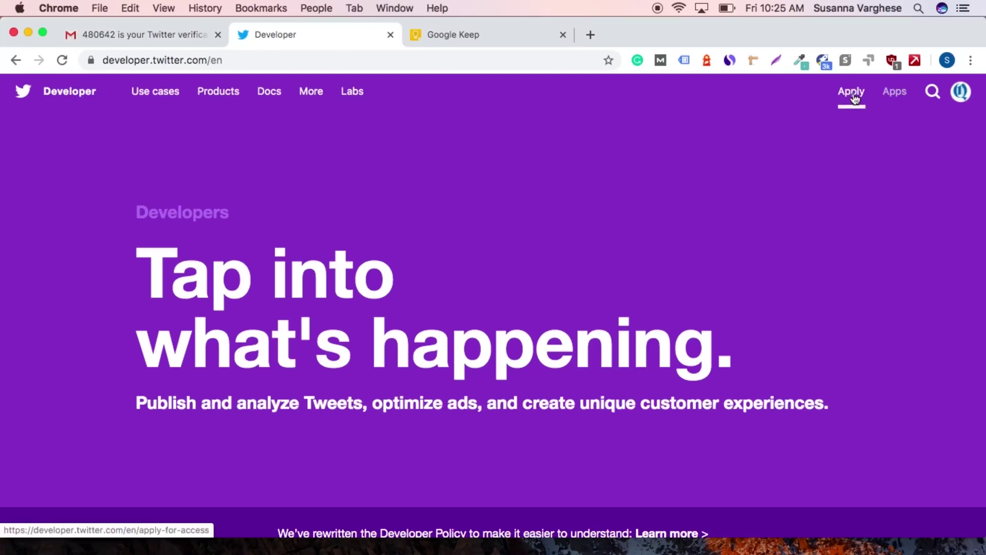
Start a developer account application, choose "Making a bot" as the primary reason, and continue to the account details
{"action": "left_click", "coordinate": [851, 92]}
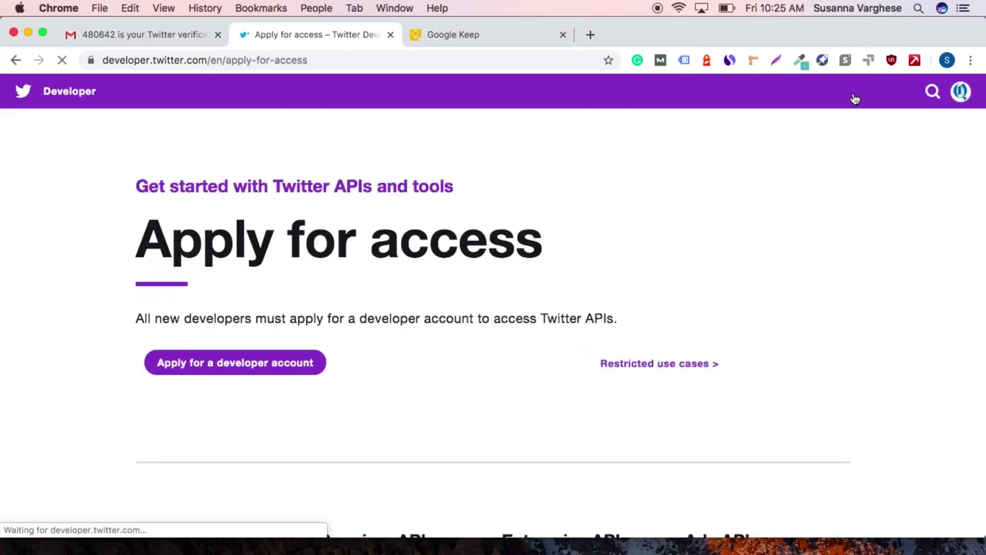
{"action": "left_click", "coordinate": [241, 369]}
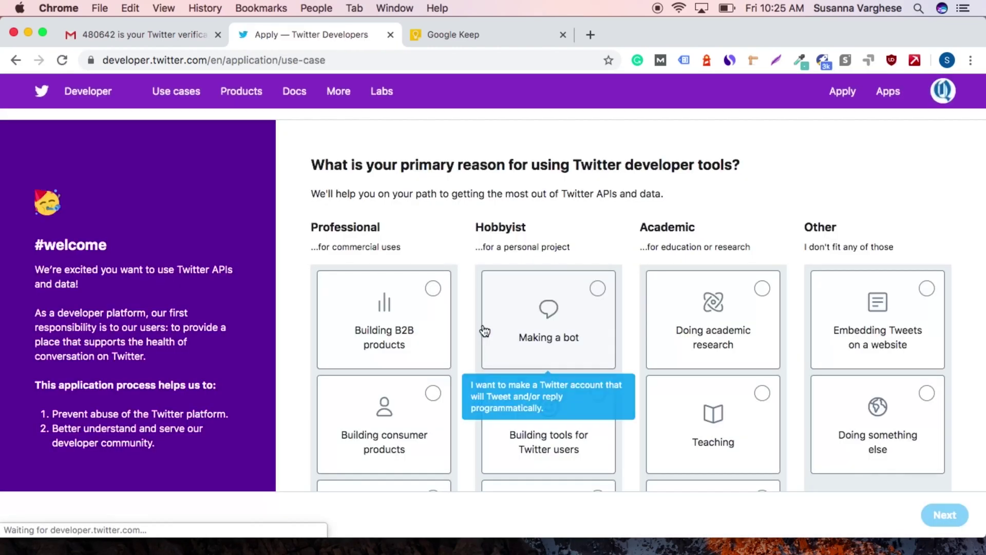
{"action": "left_click", "coordinate": [565, 336]}
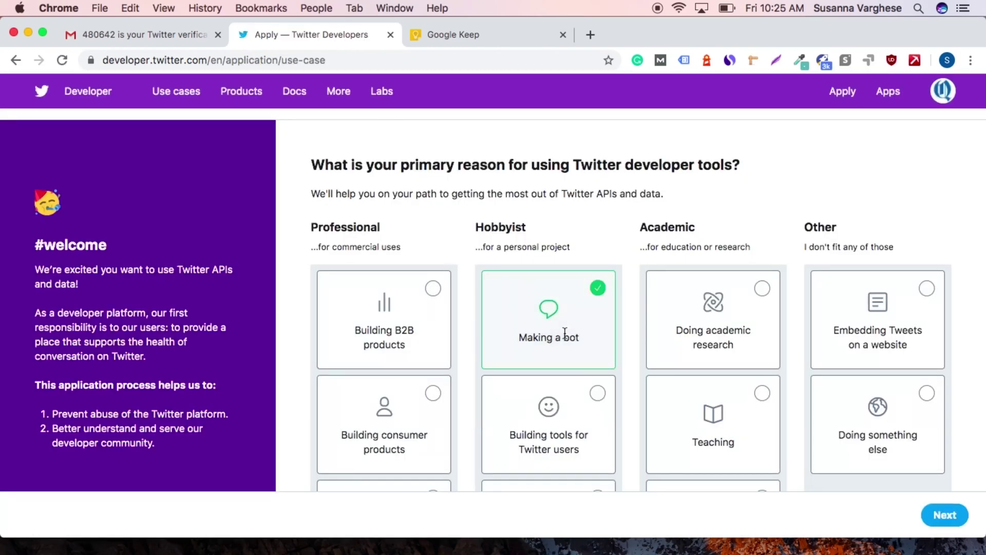
{"action": "scroll", "coordinate": [565, 334], "scroll_direction": "down", "scroll_amount": 1}
{"action": "scroll", "coordinate": [565, 334], "scroll_direction": "down", "scroll_amount": 5}
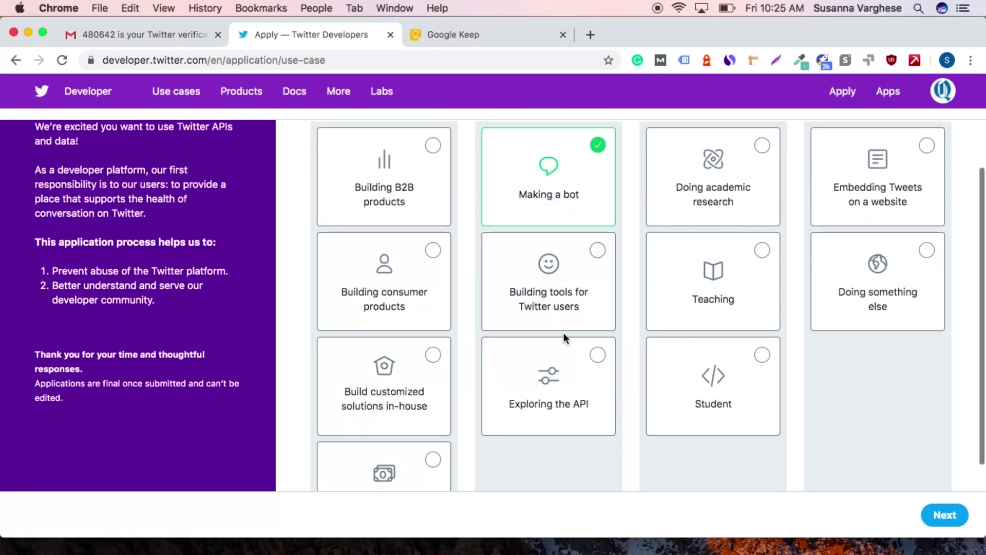
{"action": "scroll", "coordinate": [563, 337], "scroll_direction": "down", "scroll_amount": 3}
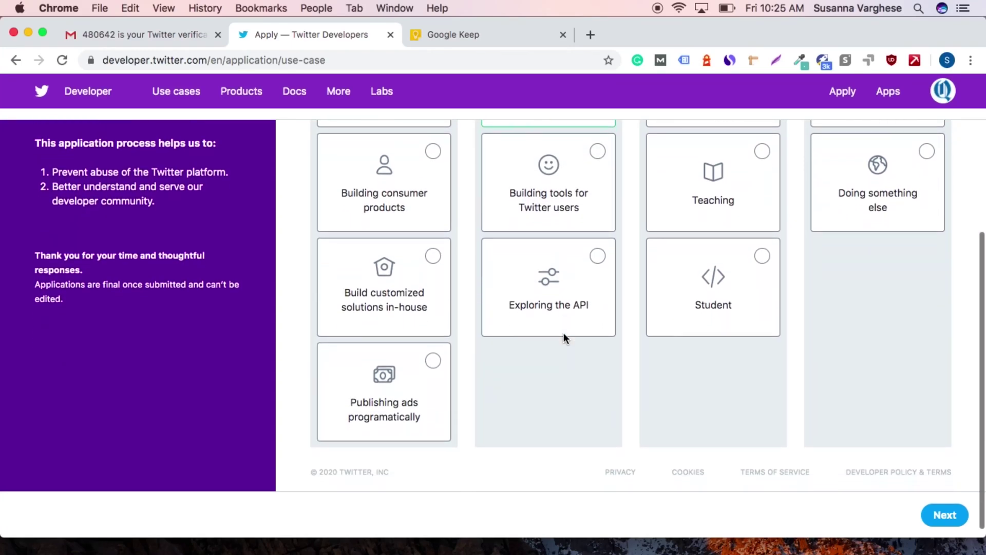
{"action": "left_click", "coordinate": [938, 518]}
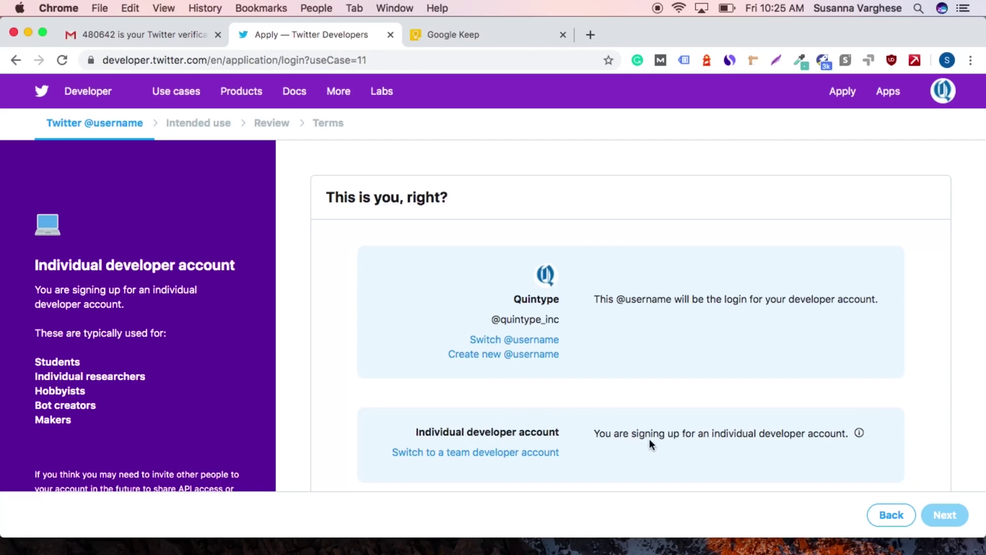
Review the individual developer account details and set the country of residence to India
{"action": "scroll", "coordinate": [649, 441], "scroll_direction": "down", "scroll_amount": 2}
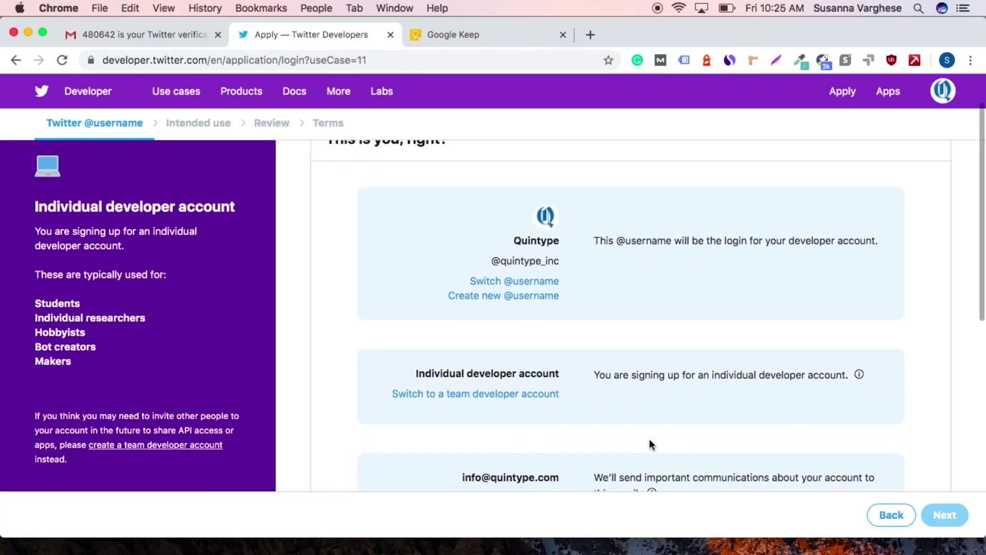
{"action": "scroll", "coordinate": [649, 439], "scroll_direction": "up", "scroll_amount": 1}
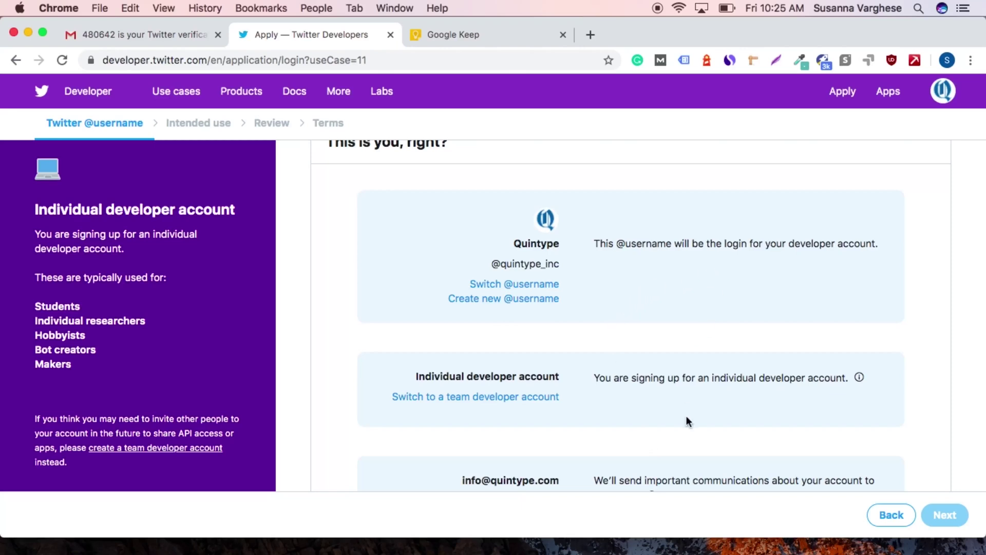
{"action": "scroll", "coordinate": [687, 420], "scroll_direction": "down", "scroll_amount": 2}
{"action": "scroll", "coordinate": [686, 420], "scroll_direction": "down", "scroll_amount": 1}
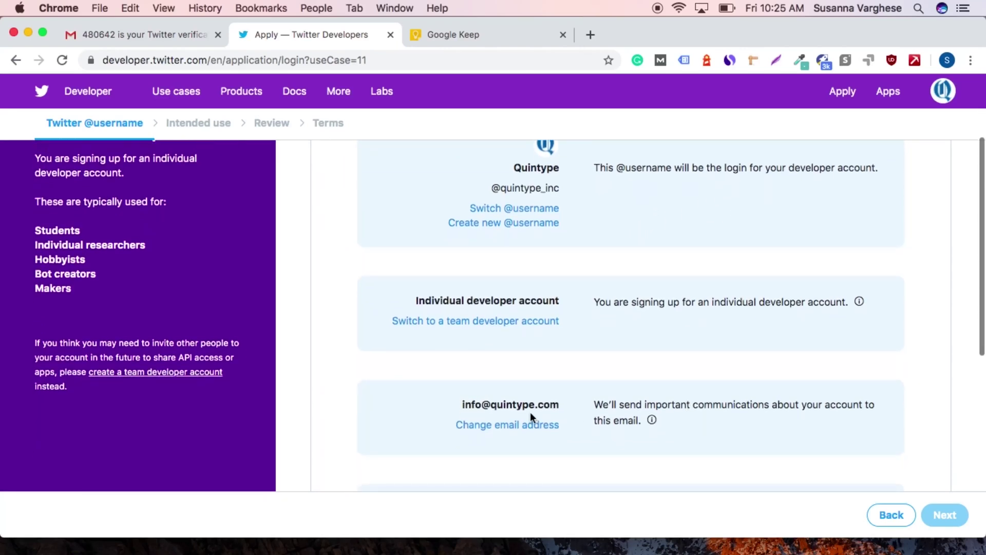
{"action": "scroll", "coordinate": [669, 415], "scroll_direction": "down", "scroll_amount": 2}
{"action": "scroll", "coordinate": [670, 409], "scroll_direction": "down", "scroll_amount": 2}
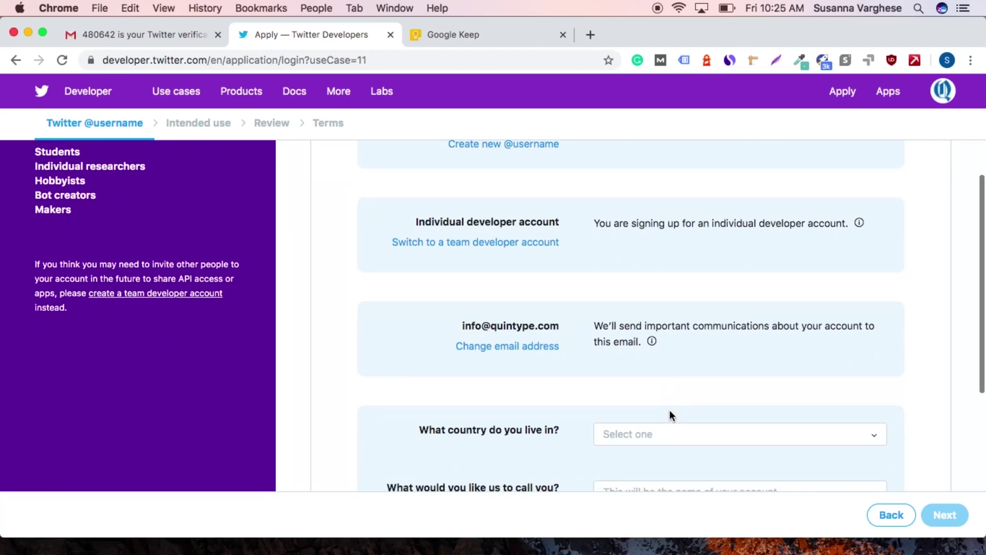
{"action": "left_click", "coordinate": [653, 390]}
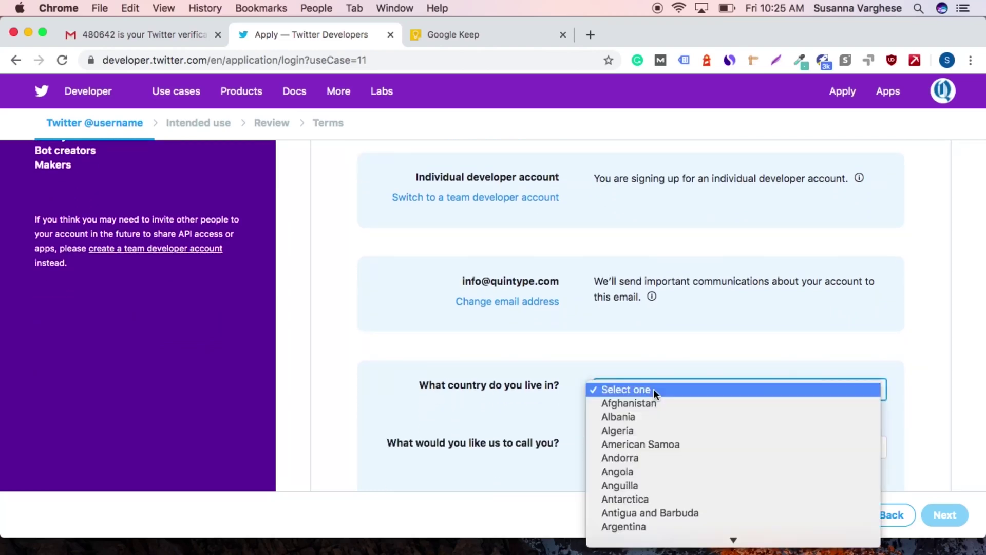
{"action": "type", "text": "india"}
{"action": "key", "text": "Return"}
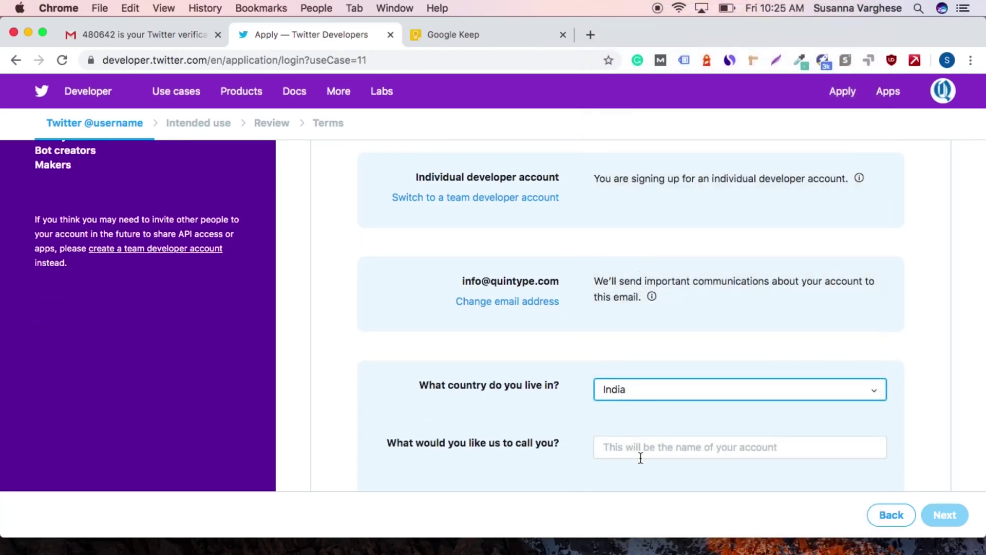
Enter Quintype as the account name, leave the product update emails off, and continue to the intended use section
{"action": "scroll", "coordinate": [640, 457], "scroll_direction": "down", "scroll_amount": 2}
{"action": "left_click", "coordinate": [662, 376]}
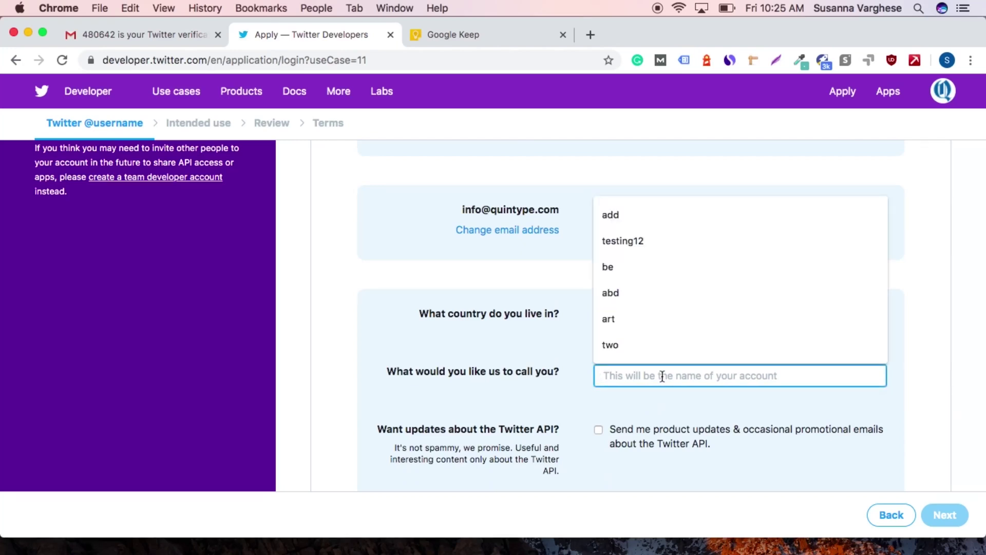
{"action": "type", "text": "Quin"}
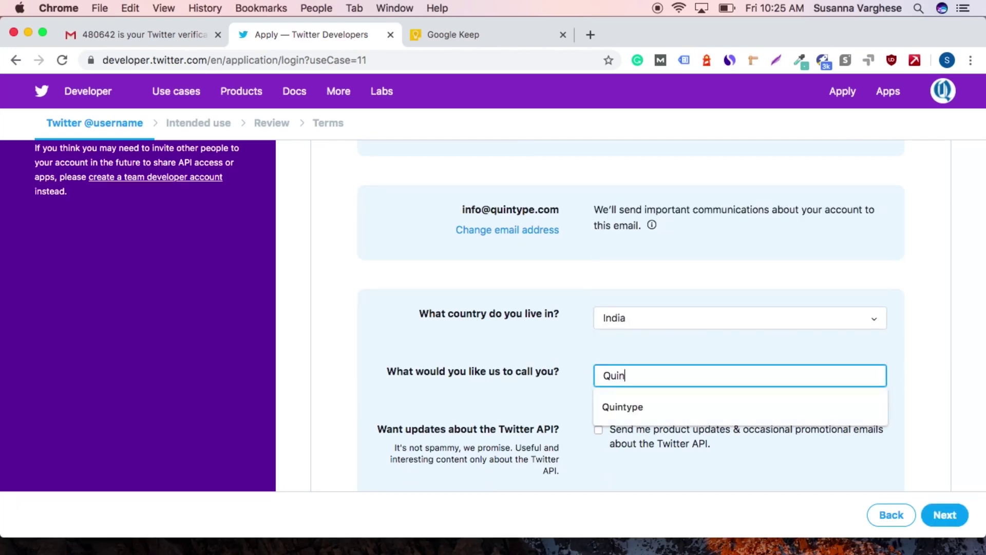
{"action": "type", "text": "type"}
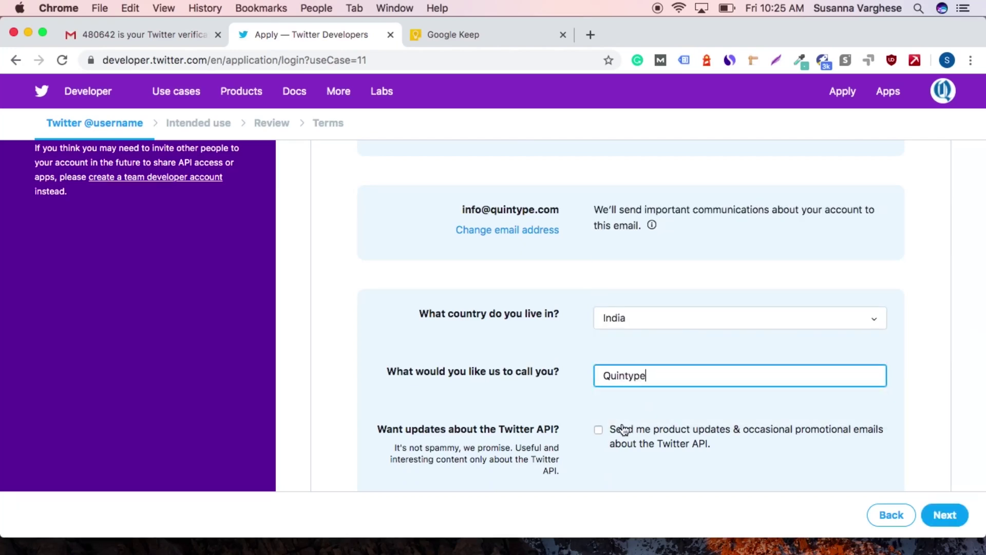
{"action": "left_click", "coordinate": [562, 402]}
{"action": "scroll", "coordinate": [562, 402], "scroll_direction": "down", "scroll_amount": 3}
{"action": "scroll", "coordinate": [562, 402], "scroll_direction": "down", "scroll_amount": 2}
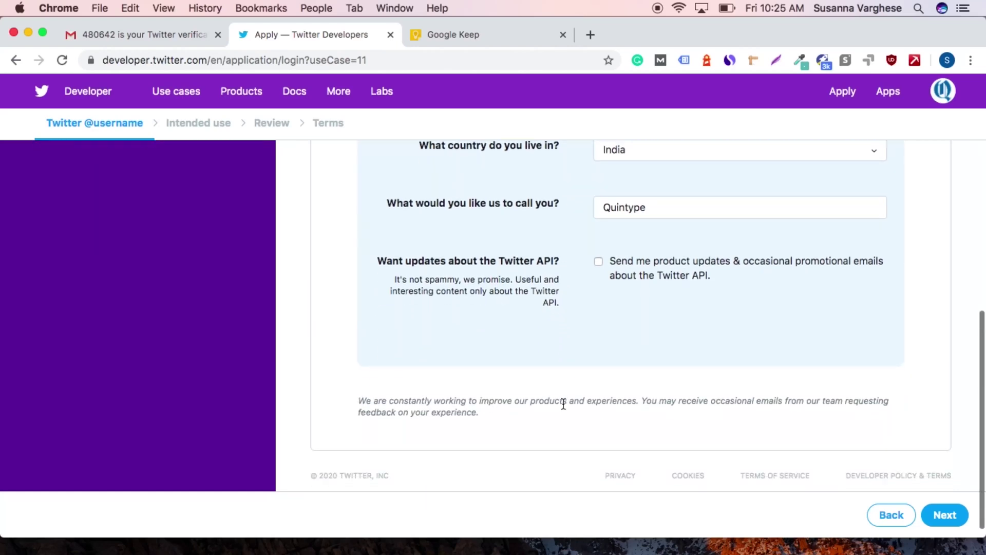
{"action": "left_click", "coordinate": [944, 516]}
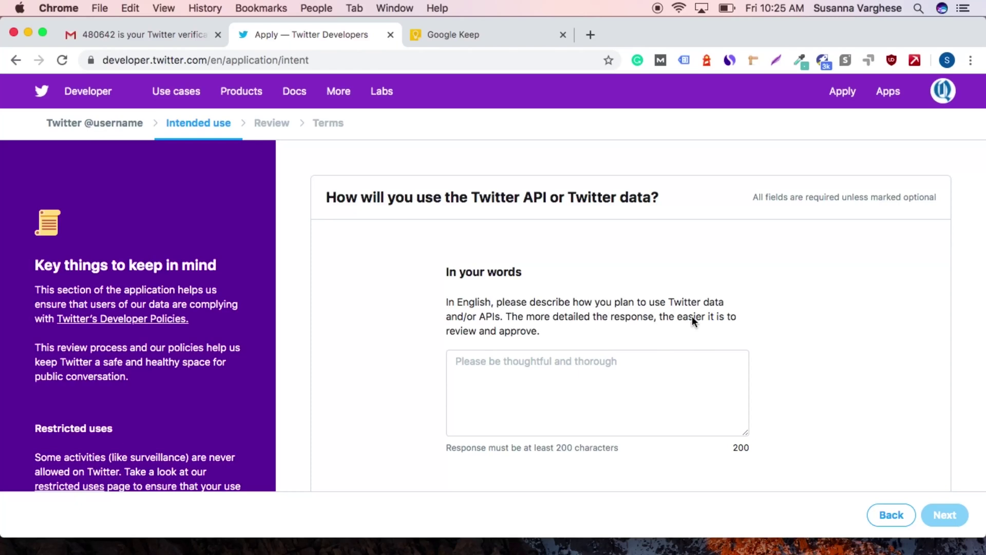
Describe the planned API use "In your words": publishing articles on the twitter account and using the data to analyze the major audience
{"action": "left_click", "coordinate": [491, 368]}
{"action": "type", "text": "W"}
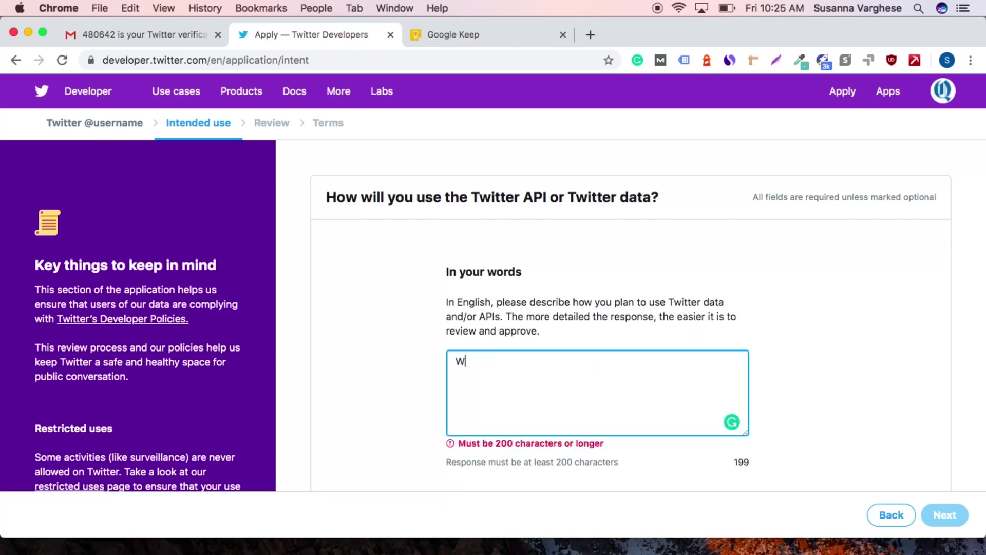
{"action": "type", "text": "e will be using T"}
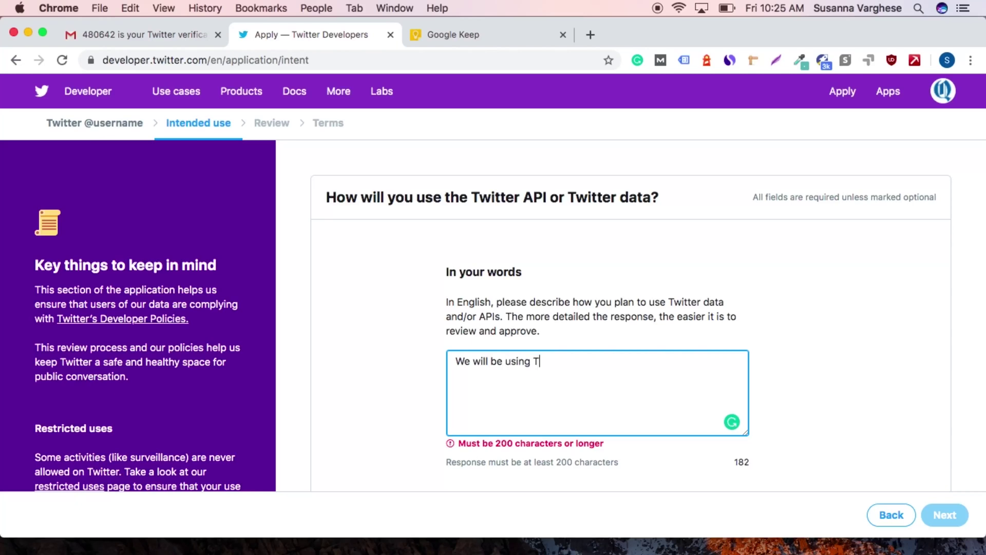
{"action": "type", "text": "witter APIs to publish art"}
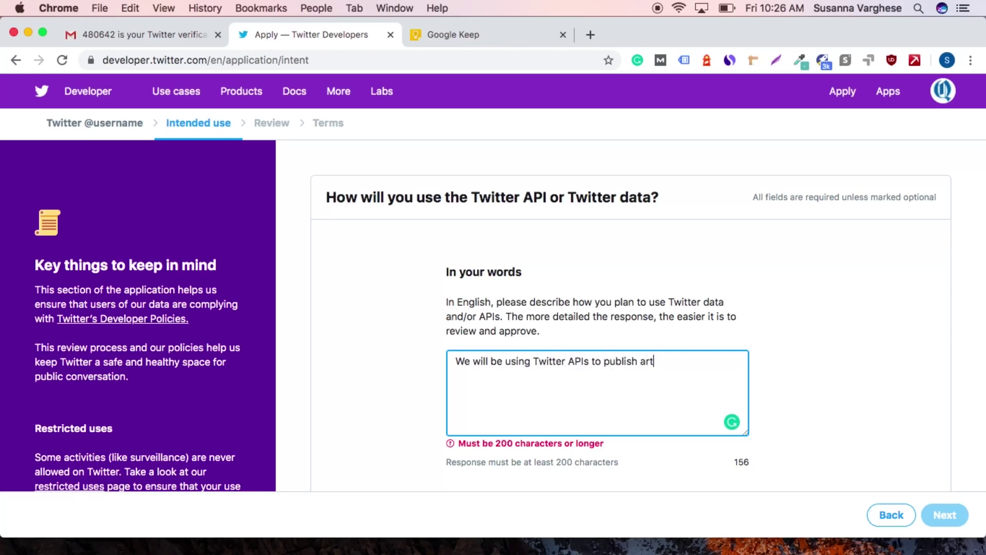
{"action": "type", "text": "icles on the twitte"}
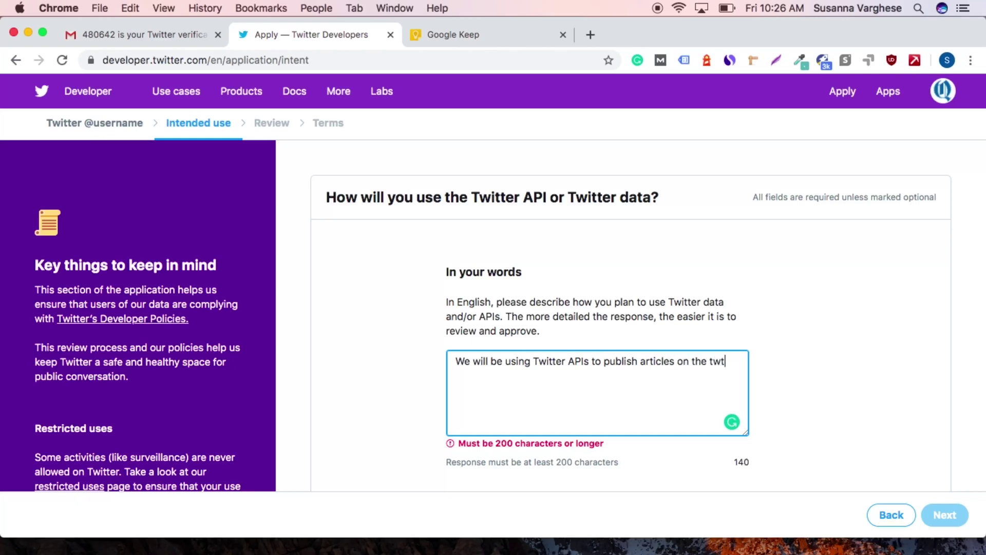
{"action": "type", "text": "r account. We w"}
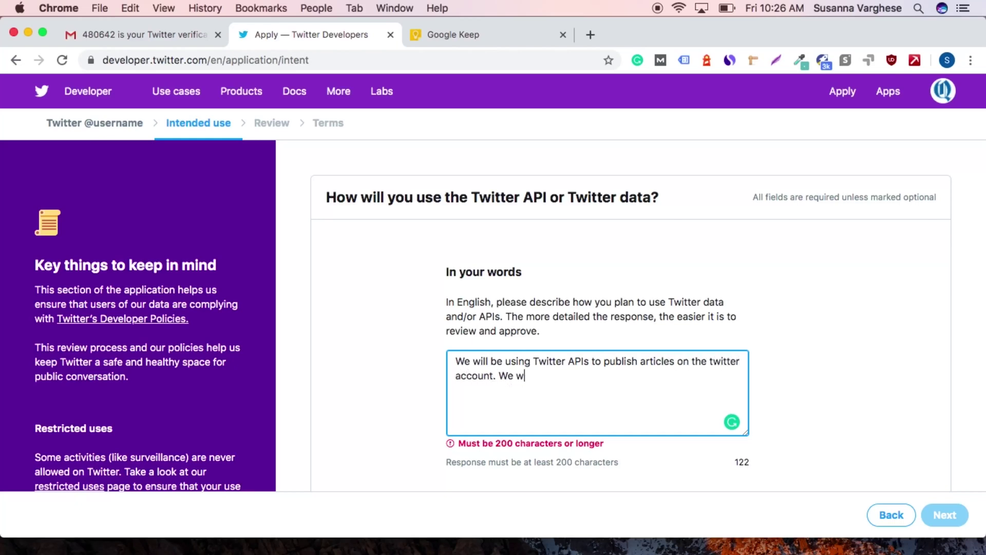
{"action": "type", "text": "ill be using the data to analyz"}
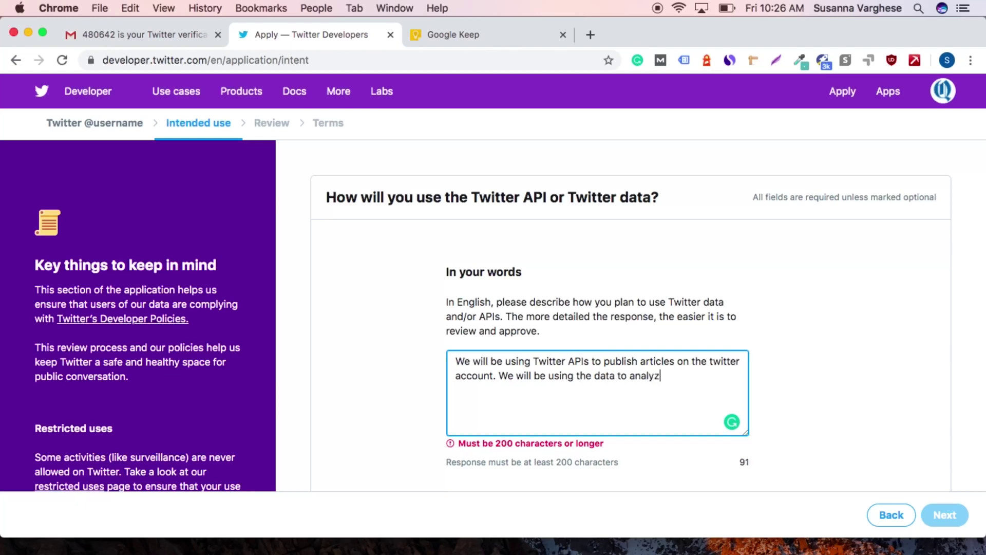
{"action": "type", "text": "e the major audi"}
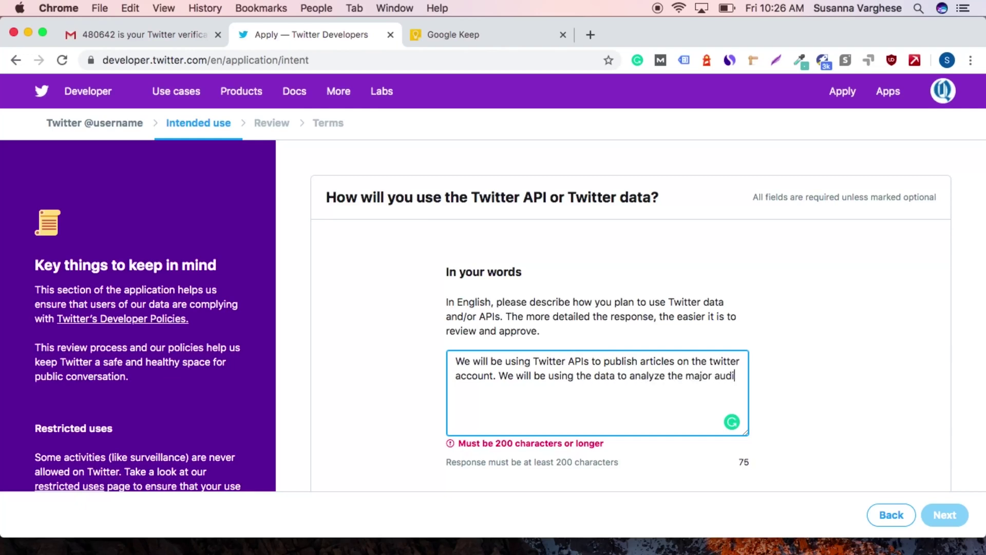
{"action": "type", "text": "ence. We will"}
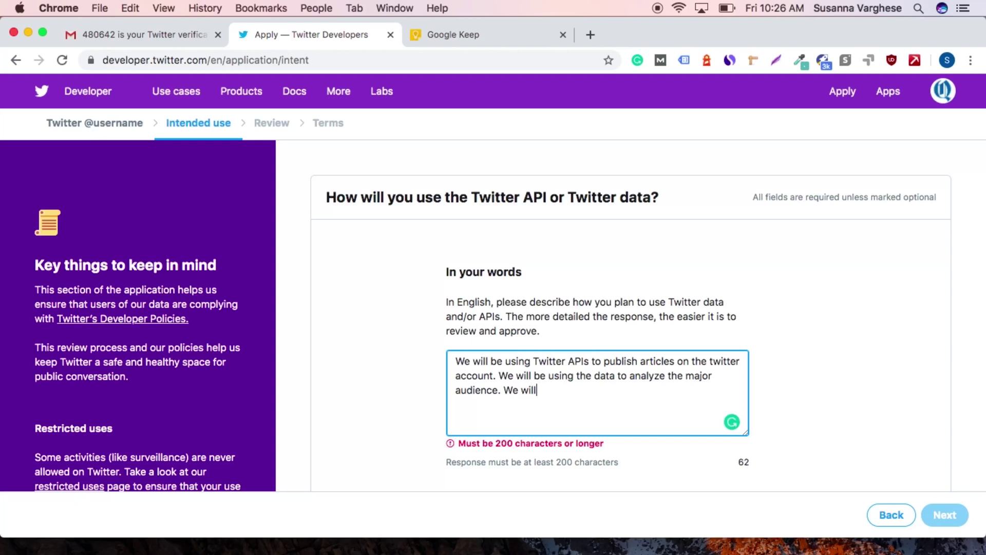
Extend the planned-use description with tweeting when interesting topics are discussed and sharing at least 2-3 articles per month
{"action": "type", "text": " be tweeting about th"}
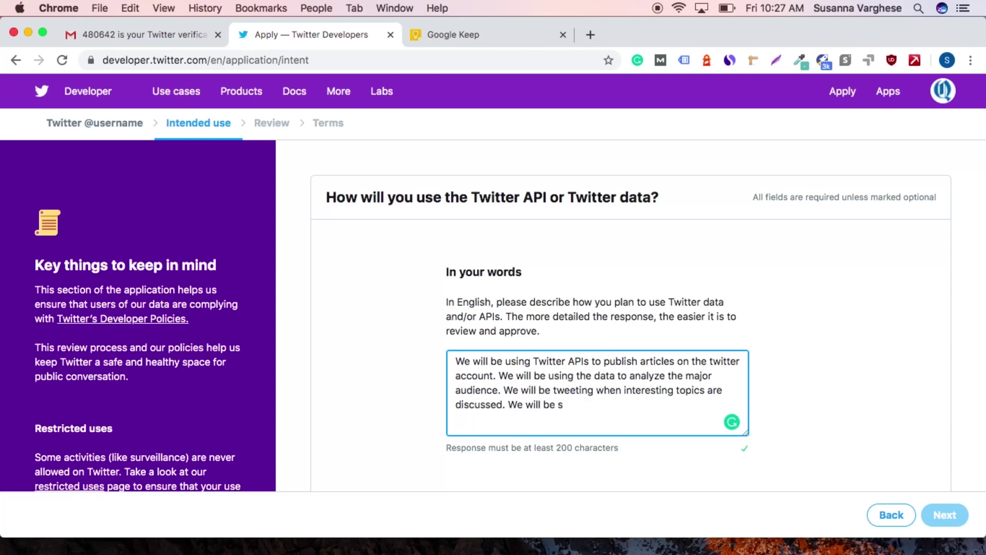
{"action": "type", "text": "sharin"}
{"action": "type", "text": "g atlease"}
{"action": "key", "text": "BackSpace"}
{"action": "type", "text": "t 2-3 art"}
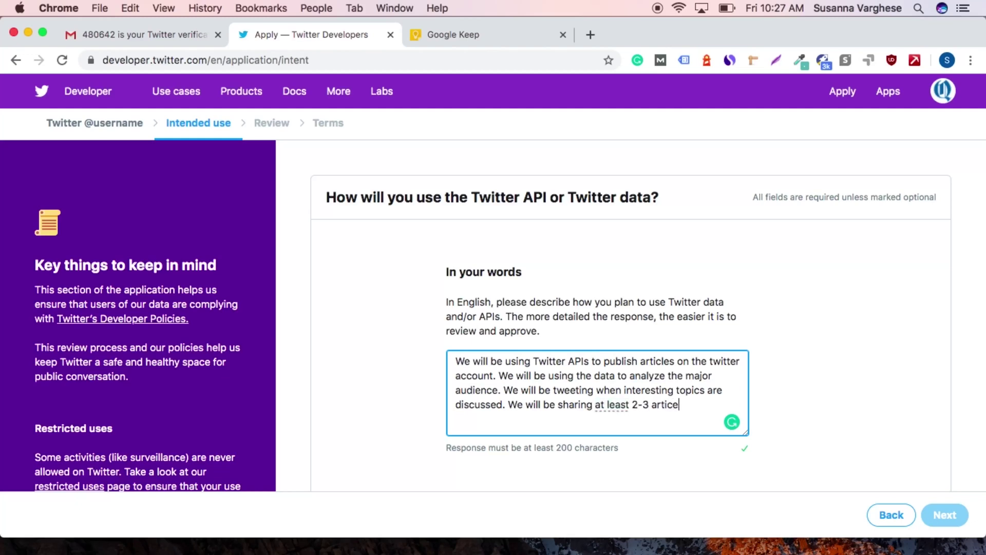
{"action": "type", "text": "icles per month."}
Describe the planned Twitter data analysis: "We will be analyzing the data only when the engagement level is quite high on the articles published."
{"action": "scroll", "coordinate": [677, 405], "scroll_direction": "down", "scroll_amount": 5}
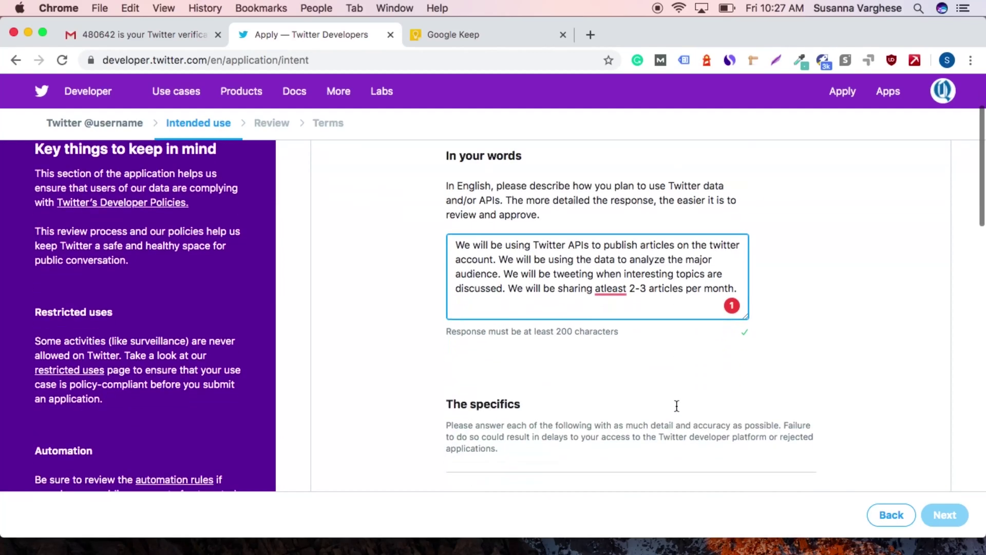
{"action": "scroll", "coordinate": [676, 404], "scroll_direction": "down", "scroll_amount": 2}
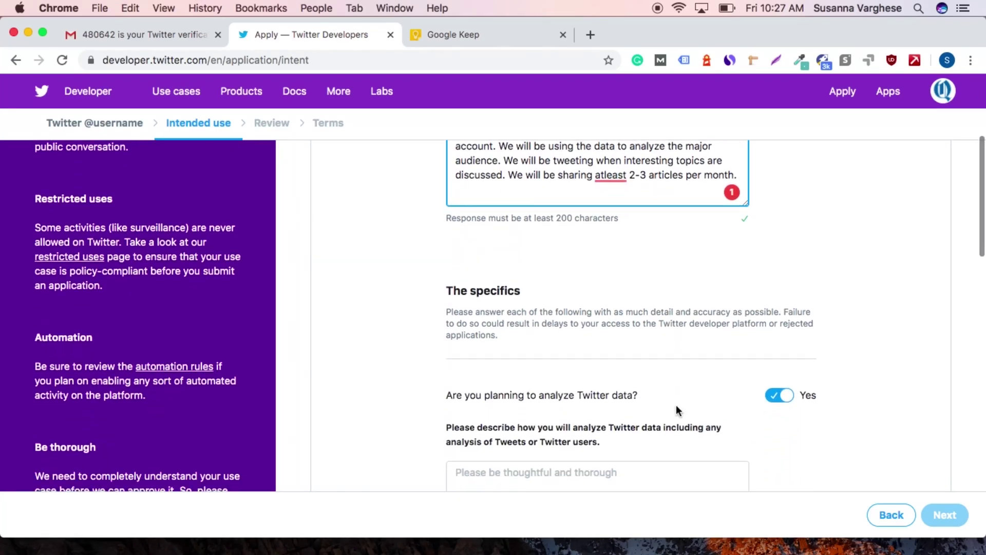
{"action": "scroll", "coordinate": [676, 406], "scroll_direction": "down", "scroll_amount": 1}
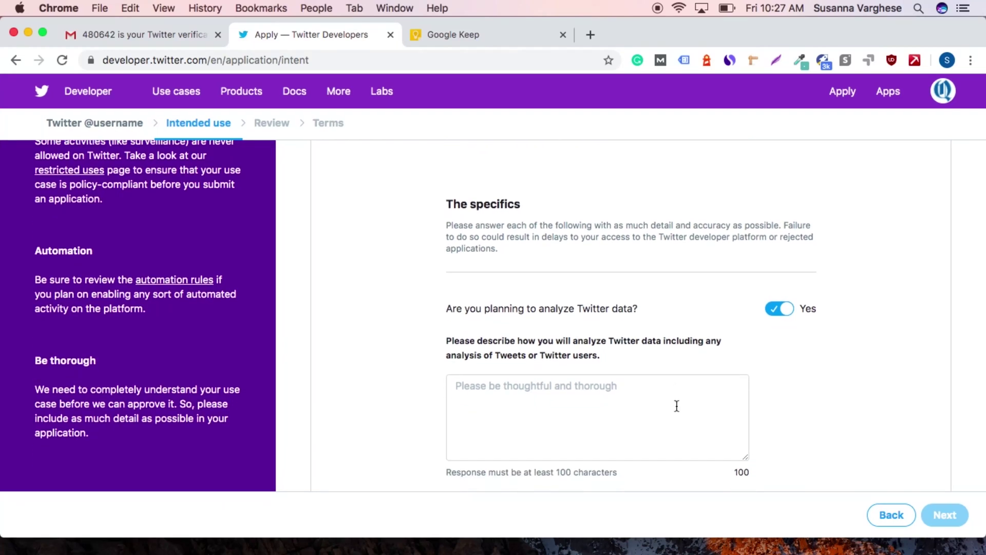
{"action": "left_click", "coordinate": [612, 396]}
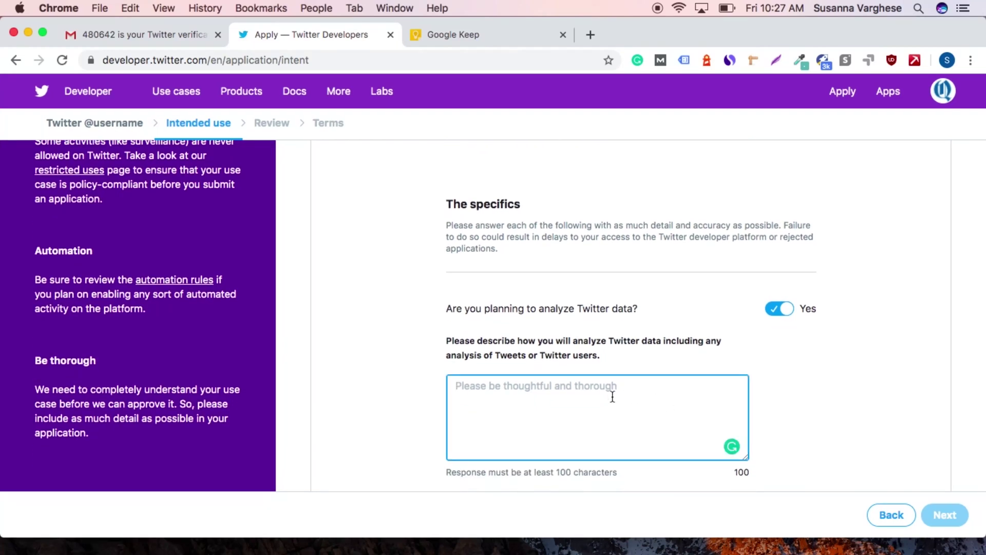
{"action": "type", "text": "We will be "}
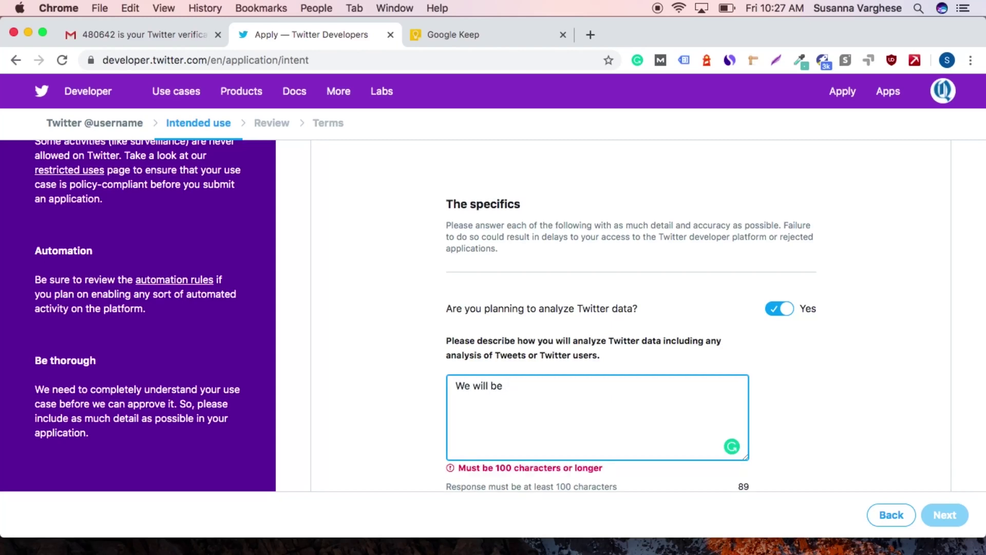
{"action": "type", "text": "analyzing the "}
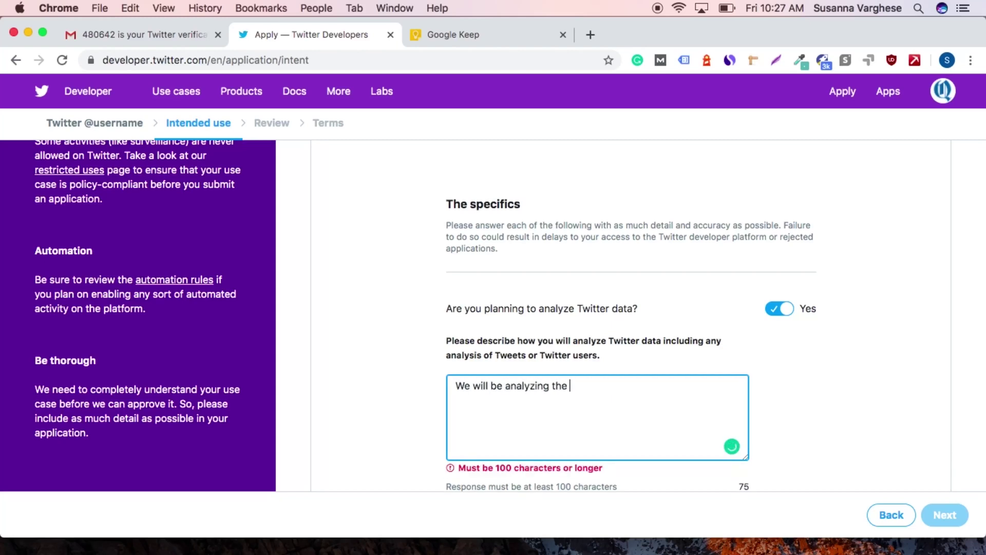
{"action": "type", "text": "data only whe"}
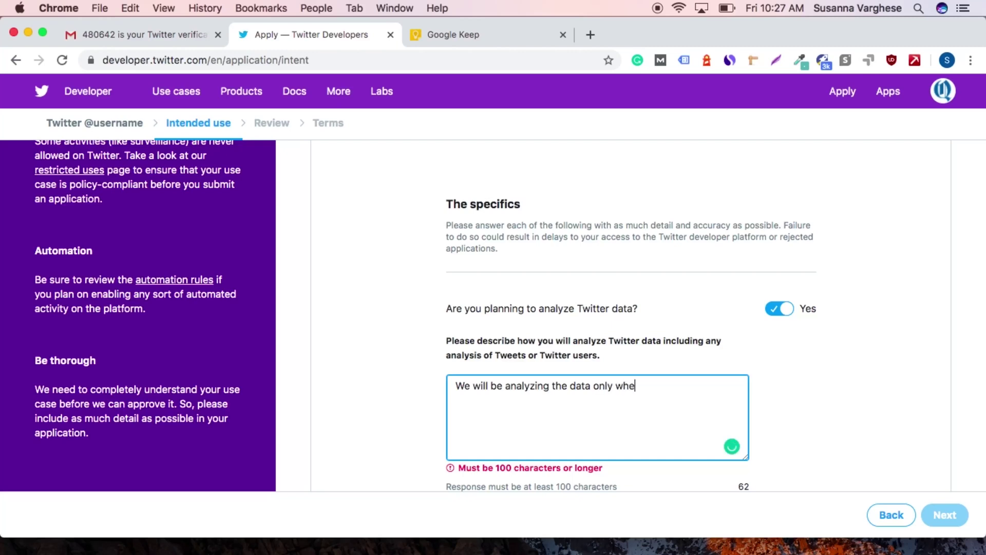
{"action": "type", "text": "n the engagemen"}
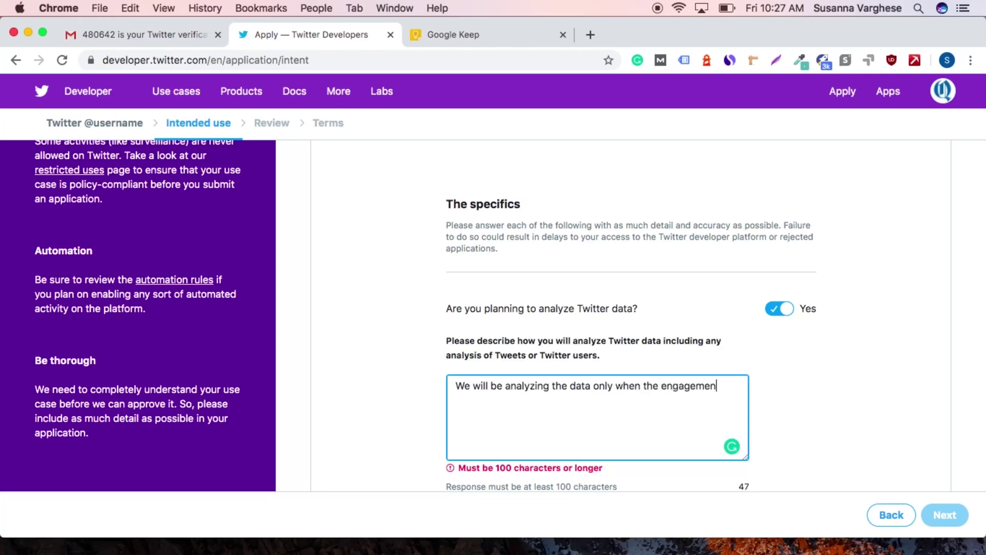
{"action": "type", "text": "t level is quite hig"}
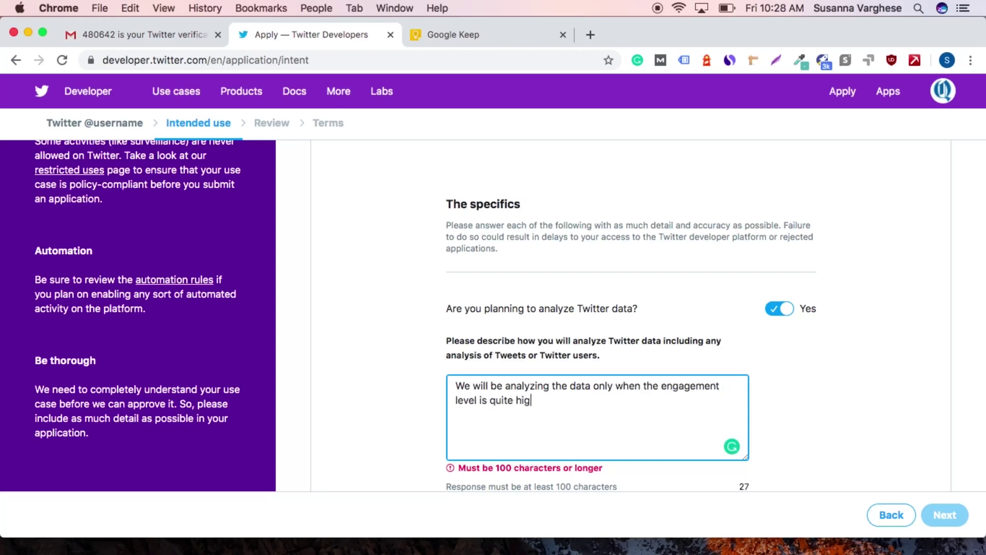
{"action": "type", "text": "h on the "}
{"action": "type", "text": "articles publishe"}
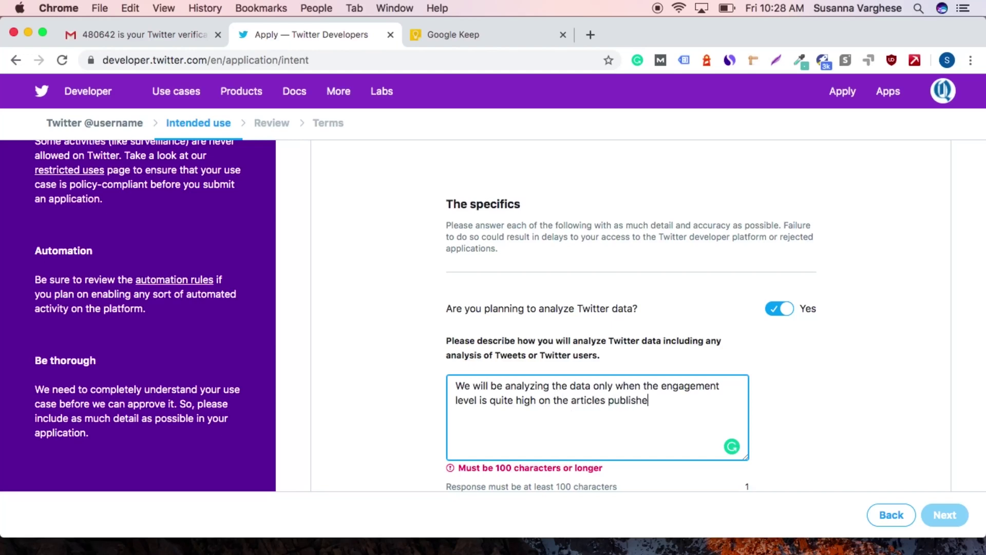
{"action": "type", "text": "d. If n"}
Complete the data analysis answer with "Otherwise, we will be using Twitter analytics to do so."
{"action": "key", "text": "BackSpace"}
{"action": "key", "text": "BackSpace"}
{"action": "key", "text": "BackSpace"}
{"action": "key", "text": "BackSpace"}
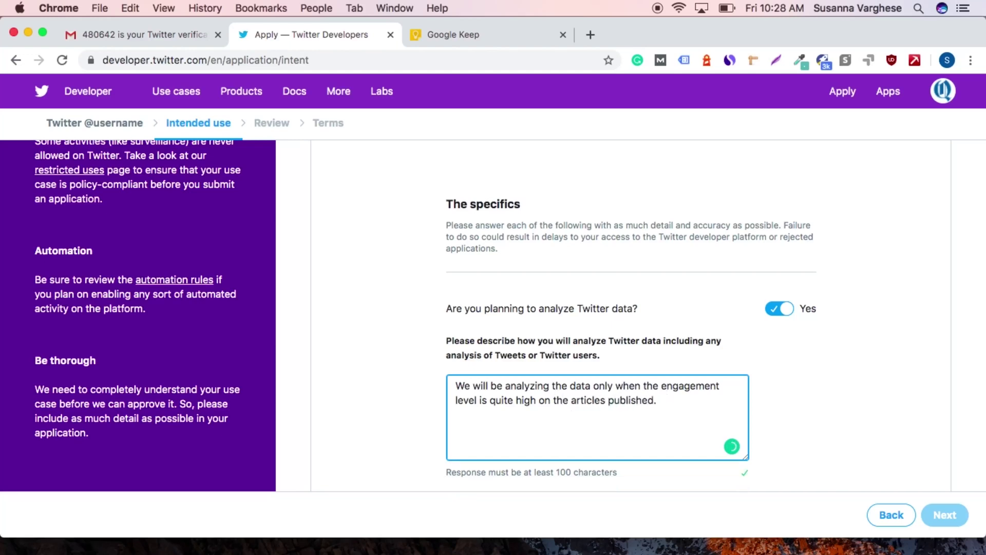
{"action": "type", "text": "Otherwise, we will"}
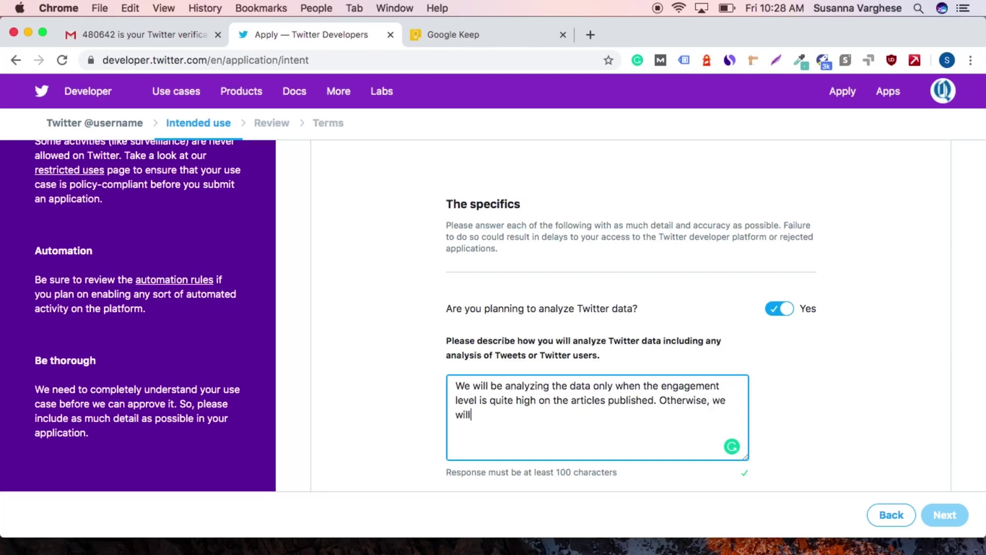
{"action": "type", "text": " be using Twitter a"}
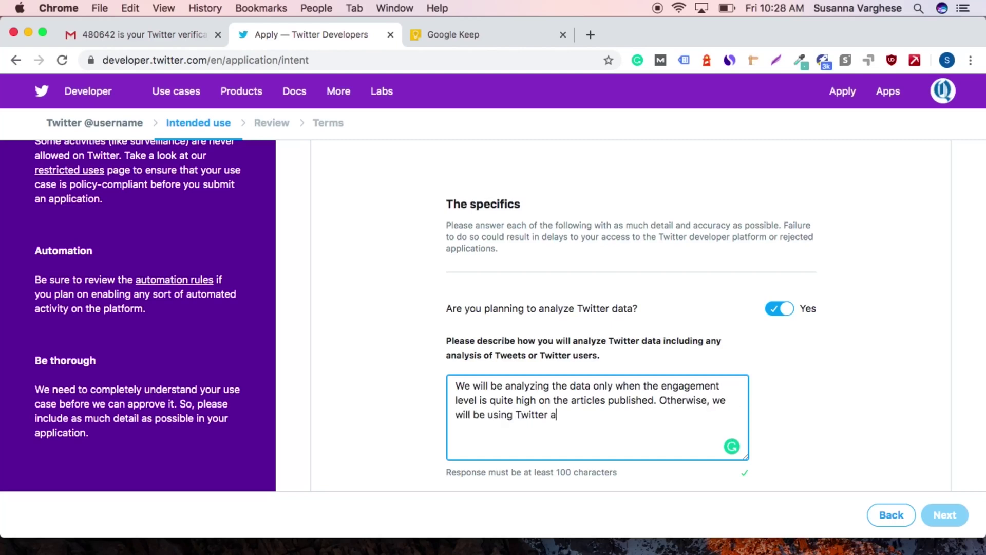
{"action": "type", "text": "nalytics to do so."}
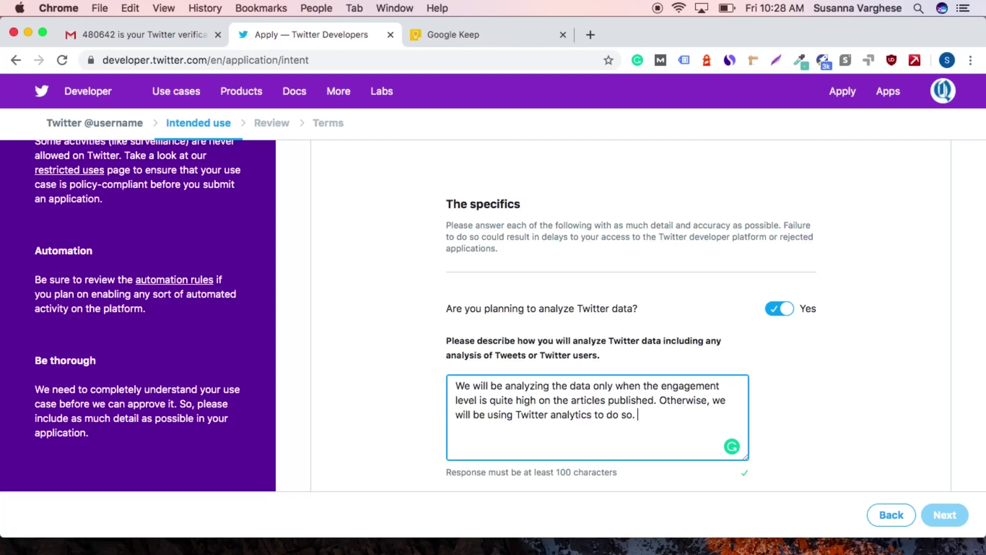
Describe the planned Tweet feature use: only focusing on the tweet functionality, to autopost on twitter as and when a new story is published
{"action": "scroll", "coordinate": [510, 312], "scroll_direction": "down", "scroll_amount": 5}
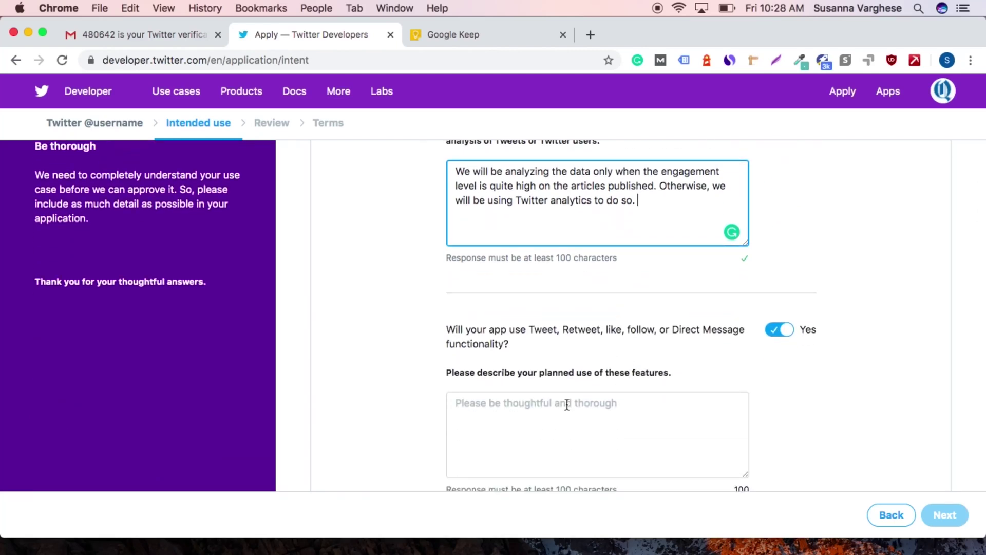
{"action": "scroll", "coordinate": [568, 402], "scroll_direction": "down", "scroll_amount": 2}
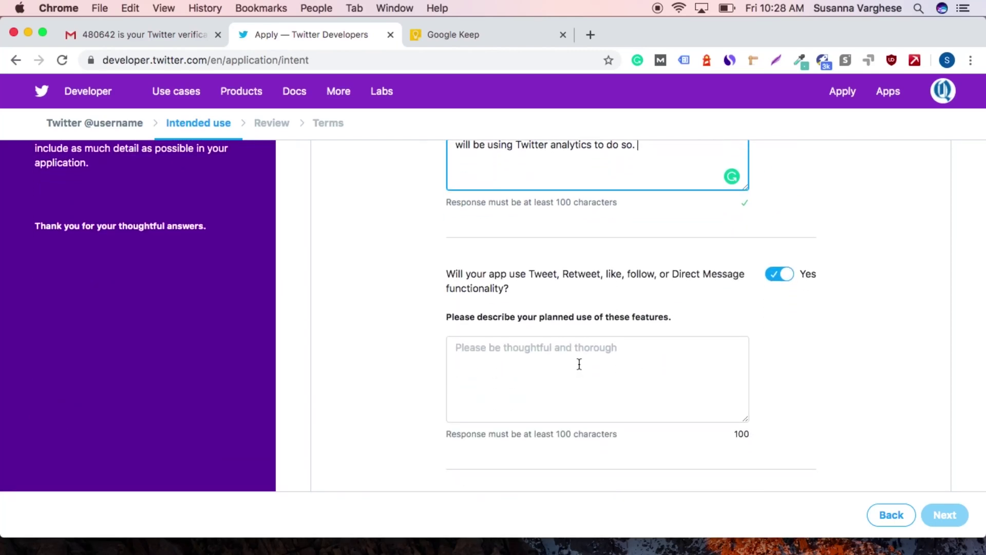
{"action": "left_click", "coordinate": [578, 363]}
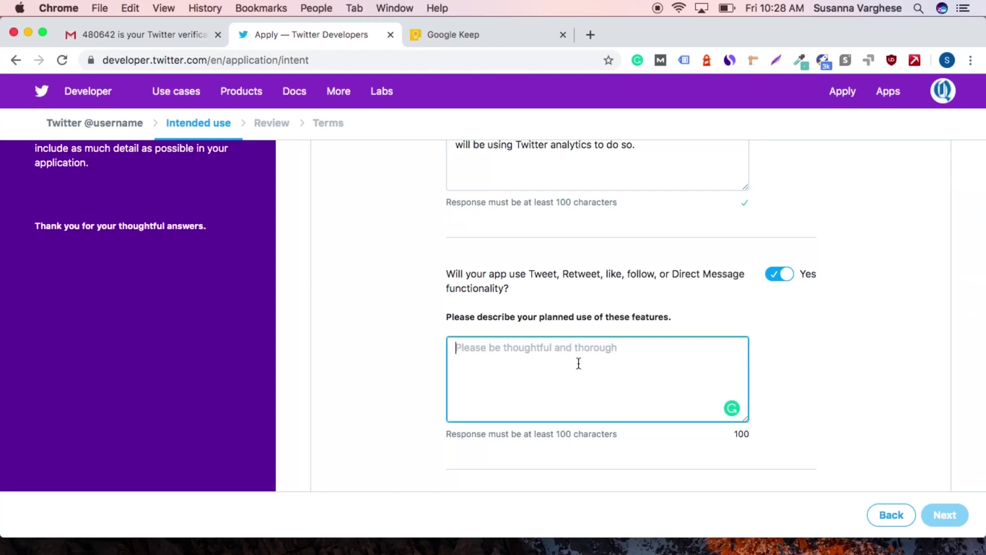
{"action": "type", "text": "We will "}
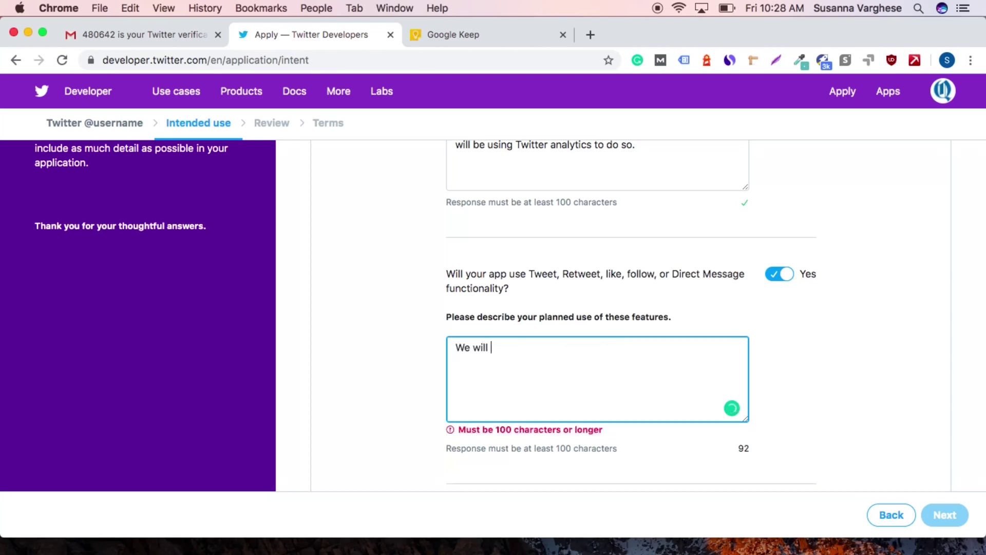
{"action": "type", "text": "be only focusing on us"}
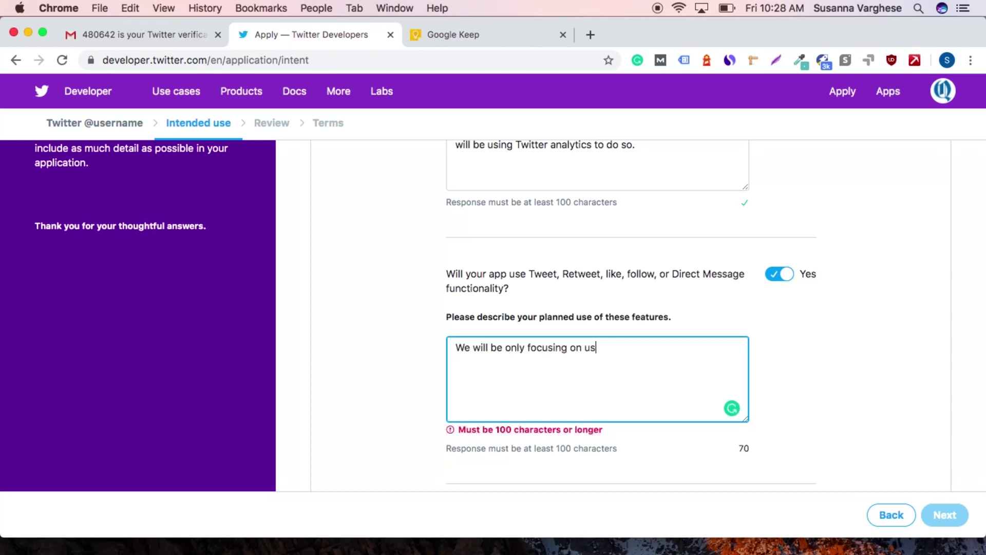
{"action": "type", "text": "ing the tweet fun"}
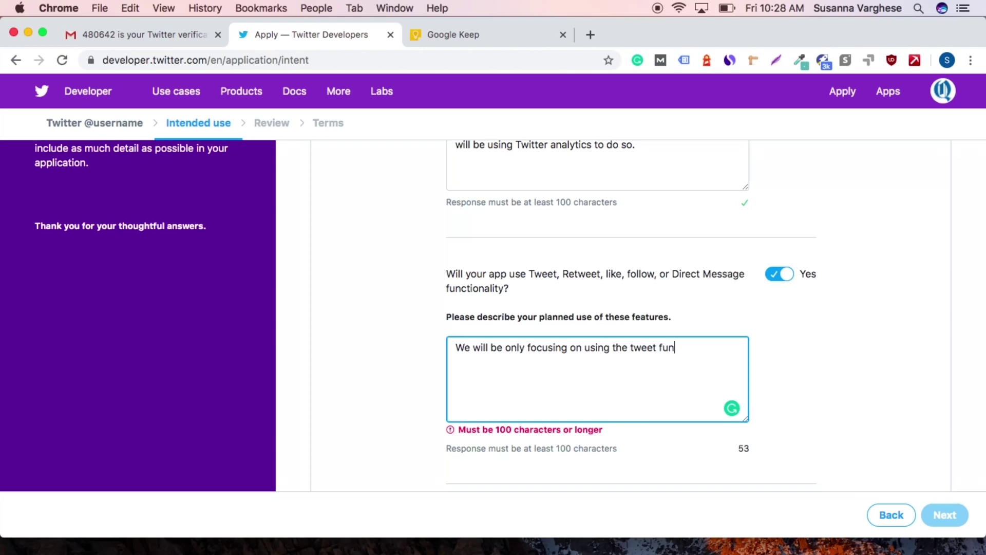
{"action": "type", "text": "ctionality. We would like to autopost on twi"}
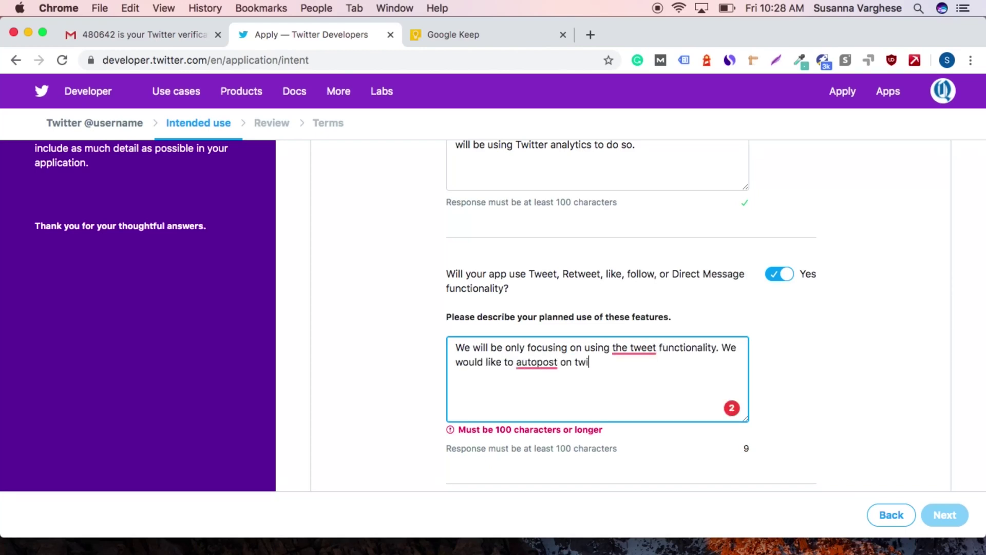
{"action": "type", "text": "tter as and when a ne"}
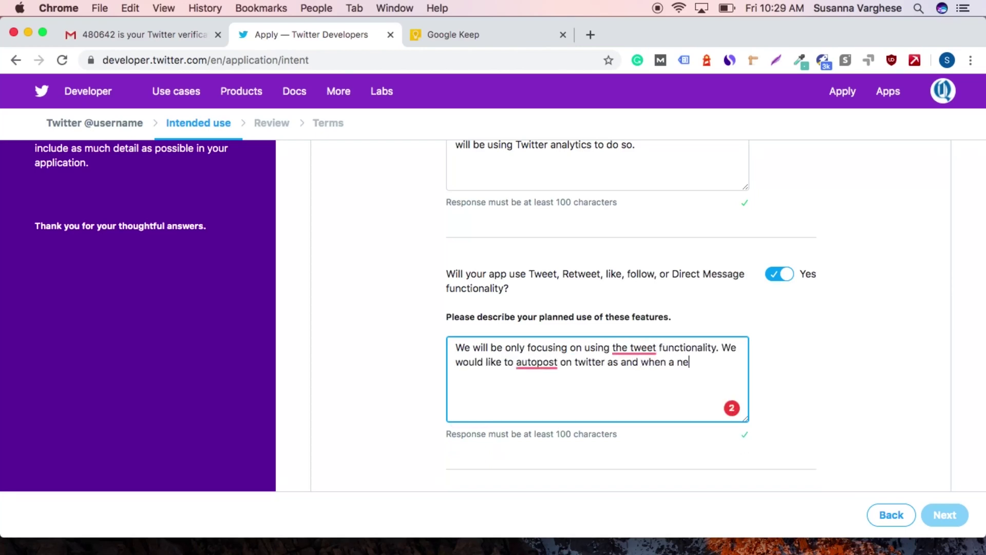
{"action": "type", "text": "w story is published."}
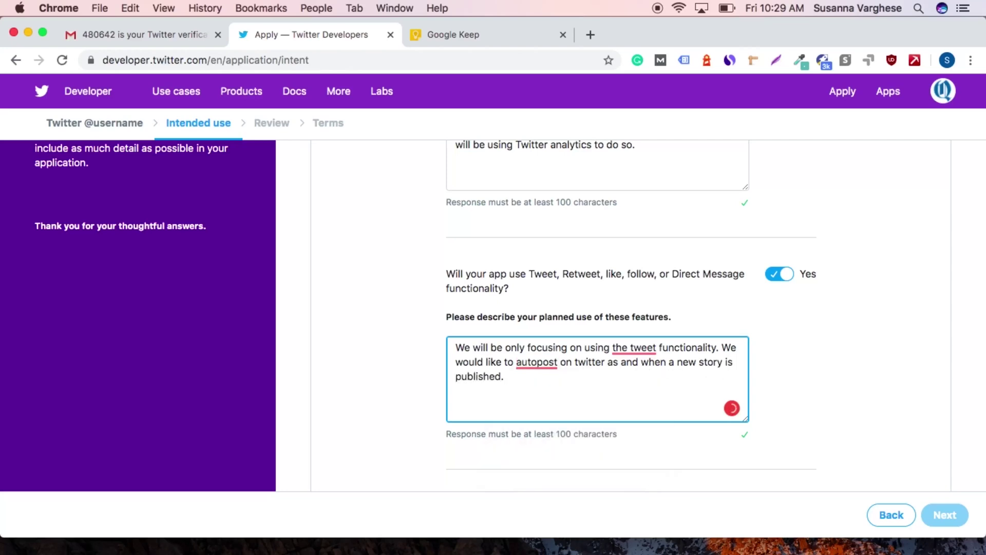
Accept the suggested corrections in the Tweet features answer, changing "the tweet" to "tweet" and "autopost" to "auto post"
{"action": "mouse_move", "coordinate": [638, 347]}
{"action": "left_click", "coordinate": [637, 392]}
{"action": "mouse_move", "coordinate": [539, 364]}
{"action": "left_click", "coordinate": [540, 383]}
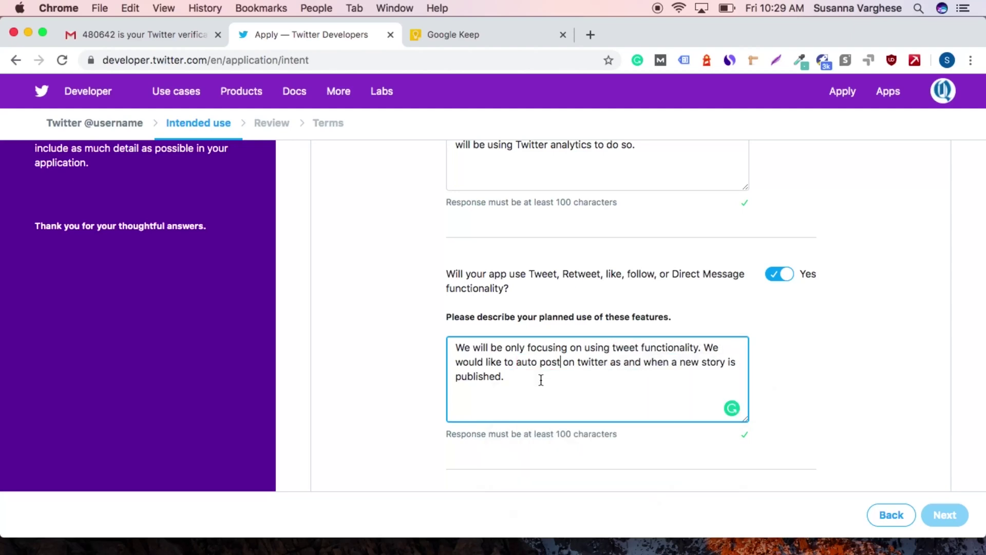
Begin the answer on displaying Tweets outside of Twitter, saying tweets might be displayed on the homepage section of our blog
{"action": "scroll", "coordinate": [799, 459], "scroll_direction": "down", "scroll_amount": 4}
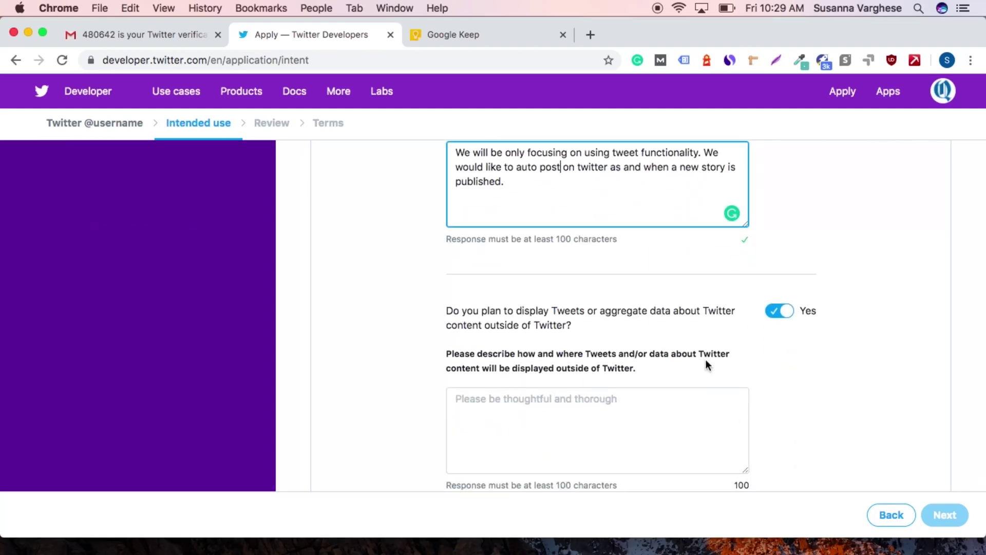
{"action": "left_click", "coordinate": [657, 366]}
{"action": "type", "text": "We might u"}
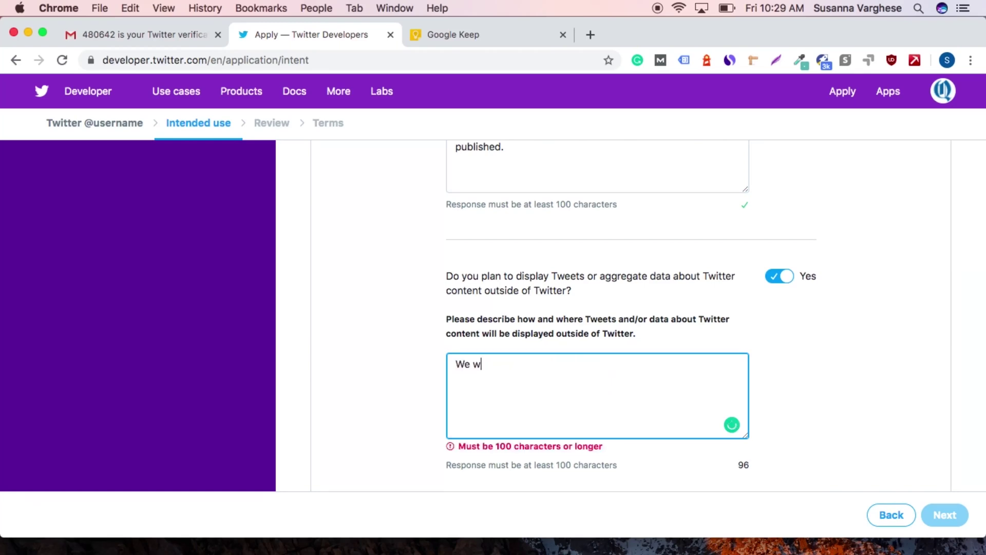
{"action": "type", "text": "se this"}
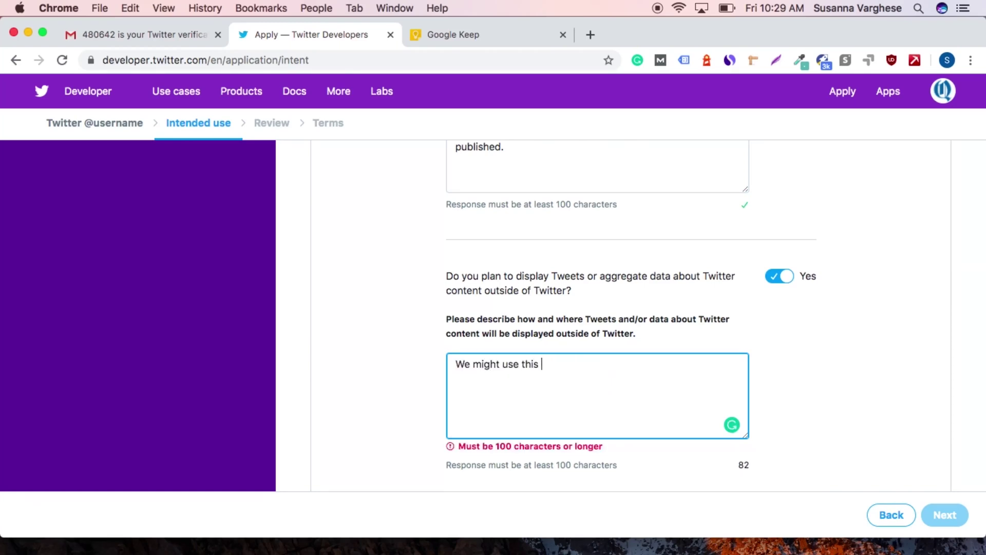
{"action": "key", "text": "BackSpace"}
{"action": "key", "text": "BackSpace"}
{"action": "key", "text": "BackSpace"}
{"action": "key", "text": "BackSpace"}
{"action": "key", "text": "BackSpace"}
{"action": "key", "text": "BackSpace"}
{"action": "key", "text": "BackSpace"}
{"action": "key", "text": "BackSpace"}
{"action": "type", "text": "displat tweets on the ho"}
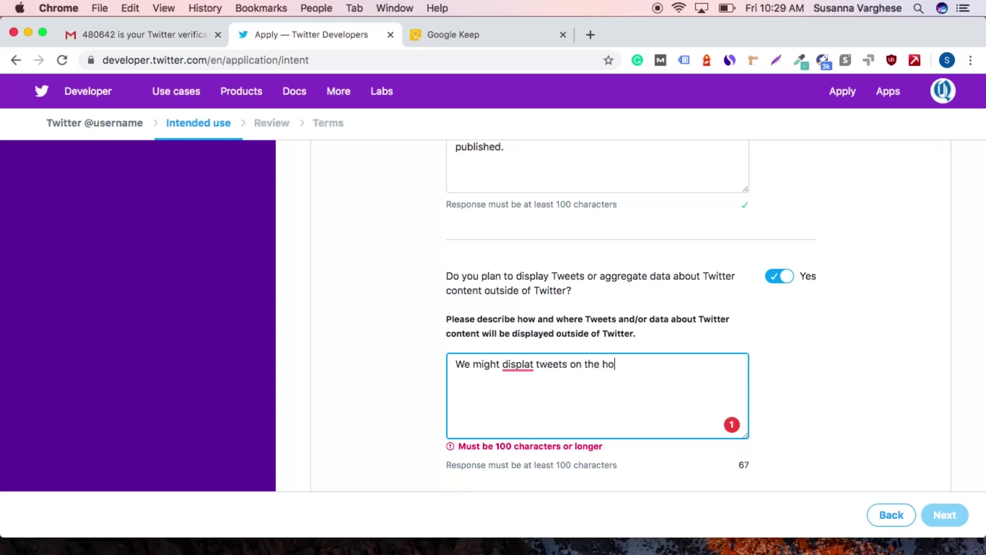
{"action": "type", "text": "nepage section of th"}
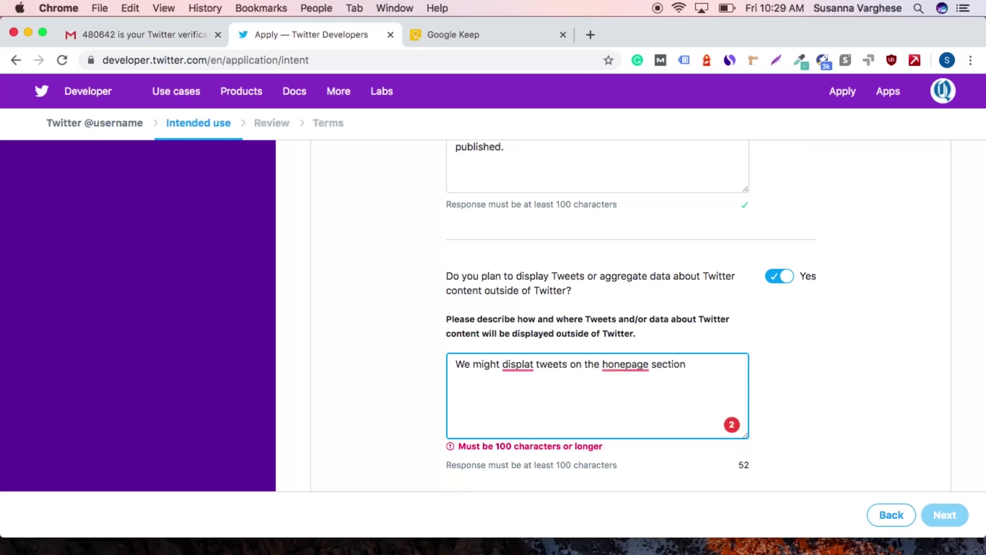
{"action": "key", "text": "BackSpace"}
{"action": "key", "text": "BackSpace"}
{"action": "type", "text": "our blog. We"}
Correct the misspelled words in the answer about displaying Tweets to "homepage" and "display"
{"action": "mouse_move", "coordinate": [625, 366]}
{"action": "left_click", "coordinate": [616, 387]}
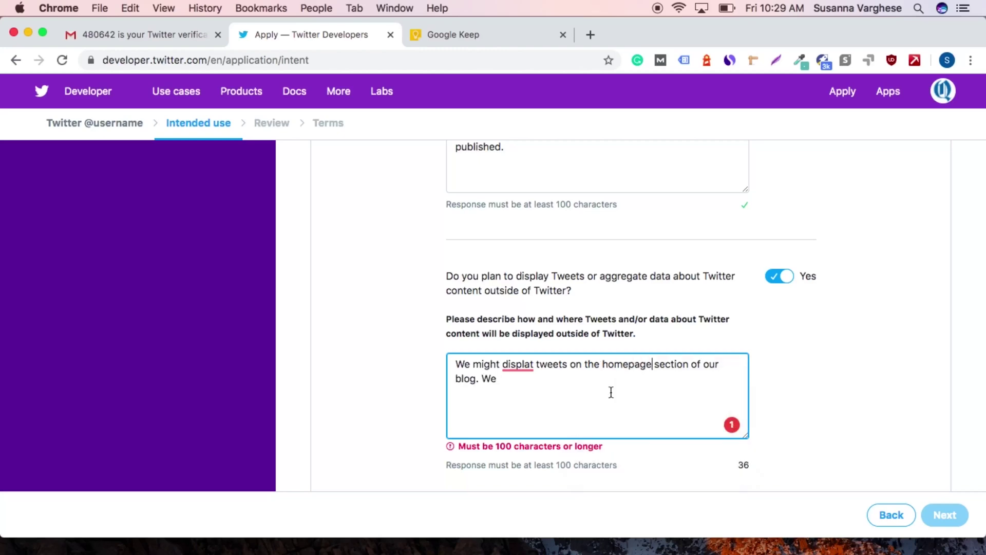
{"action": "mouse_move", "coordinate": [518, 365]}
{"action": "left_click", "coordinate": [518, 387]}
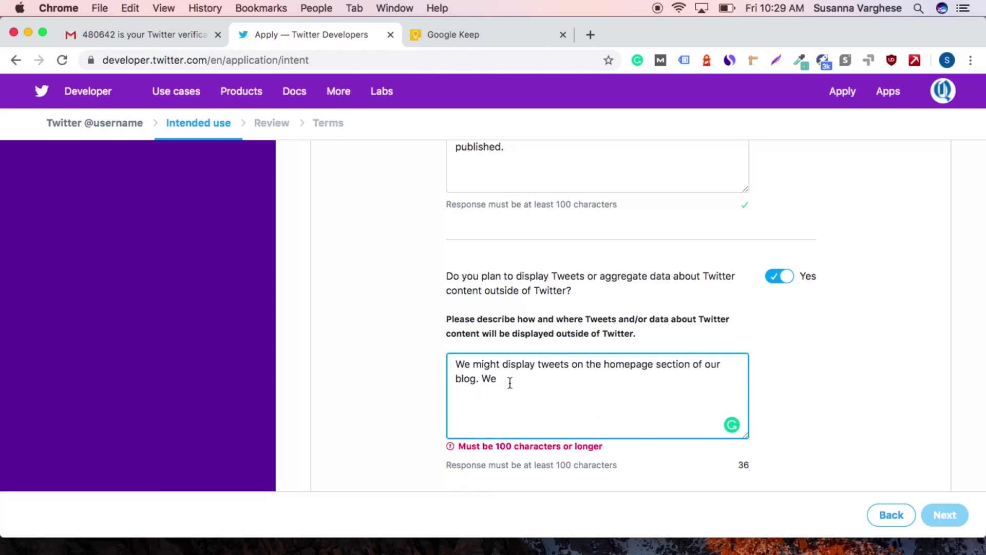
Continue the display answer with "We will be giving permission for users to share or retweets this post on their twitter account"
{"action": "type", "text": "will be using"}
{"action": "key", "text": "BackSpace"}
{"action": "key", "text": "BackSpace"}
{"action": "key", "text": "BackSpace"}
{"action": "key", "text": "BackSpace"}
{"action": "key", "text": "BackSpace"}
{"action": "type", "text": "giving permissions"}
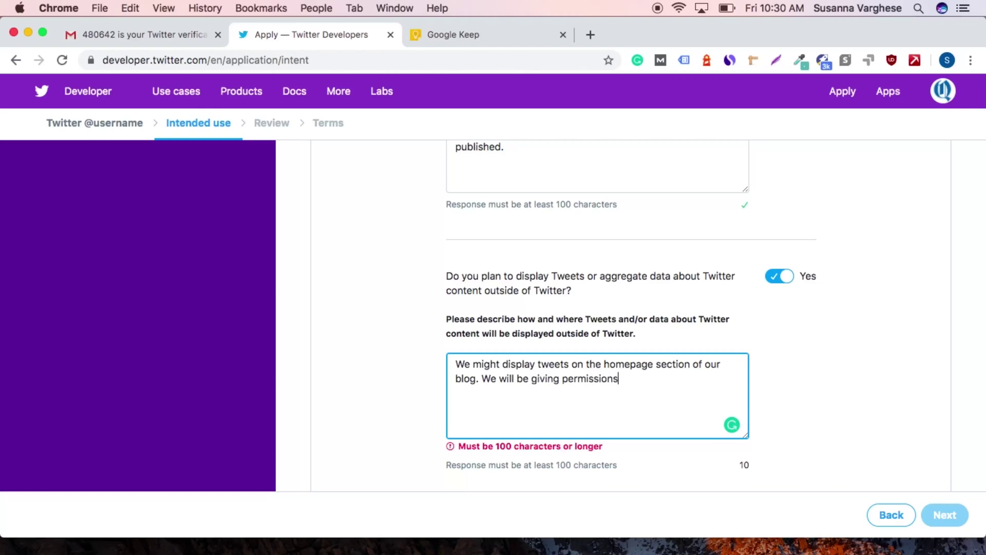
{"action": "key", "text": "BackSpace"}
{"action": "type", "text": " for users to share or"}
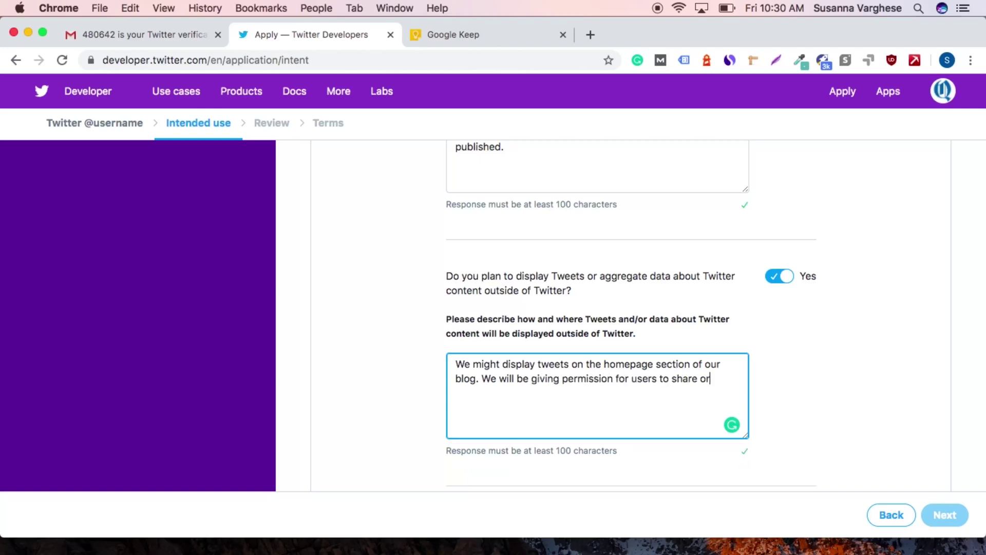
{"action": "type", "text": " retweets this post on "}
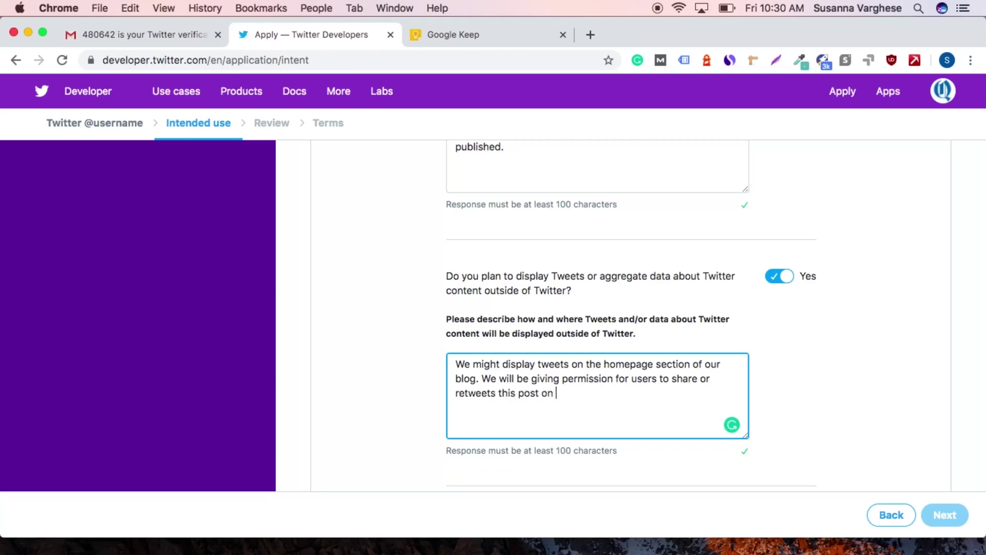
{"action": "type", "text": "their twitter account"}
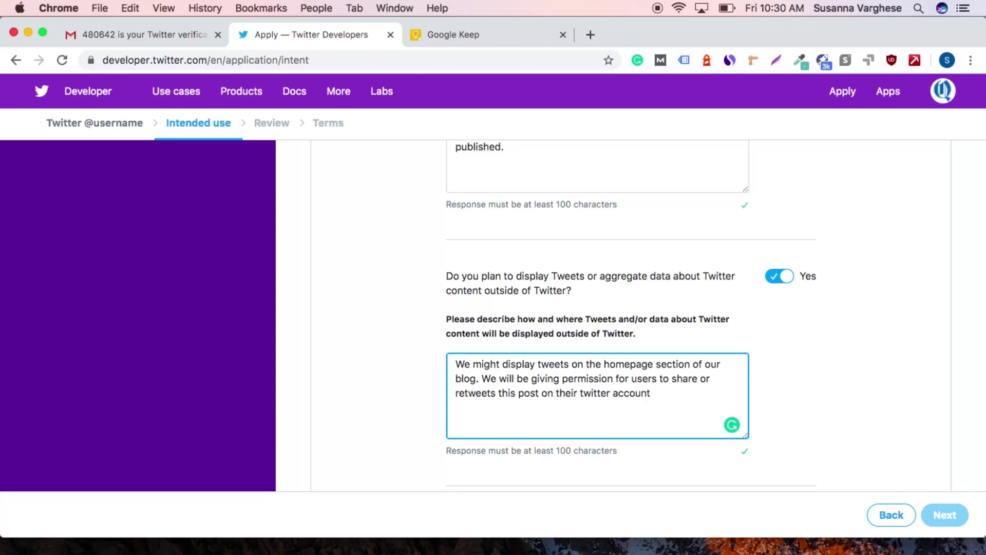
End the display answer with a period, set the government entity question to No, and proceed to the review stage
{"action": "type", "text": "."}
{"action": "scroll", "coordinate": [459, 391], "scroll_direction": "down", "scroll_amount": 1}
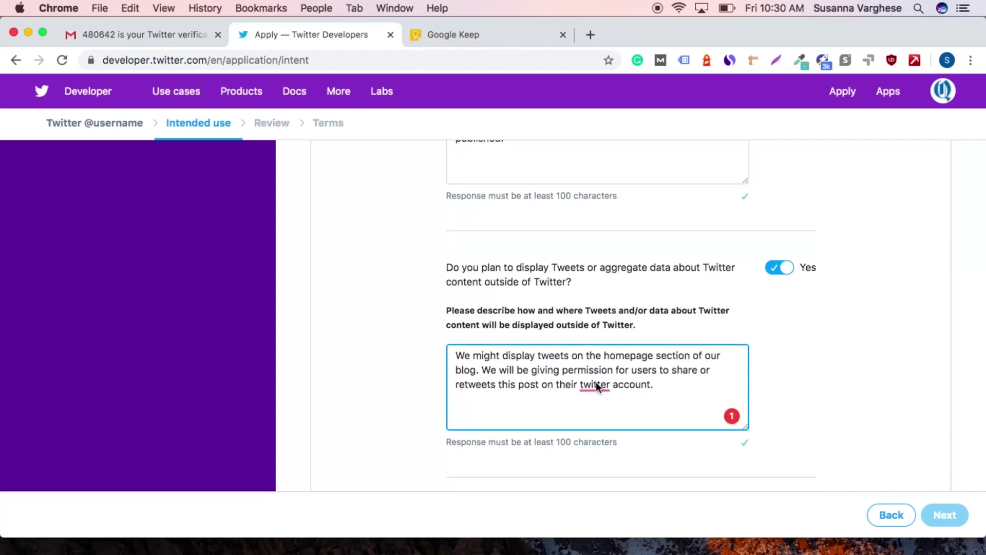
{"action": "scroll", "coordinate": [728, 291], "scroll_direction": "down", "scroll_amount": 5}
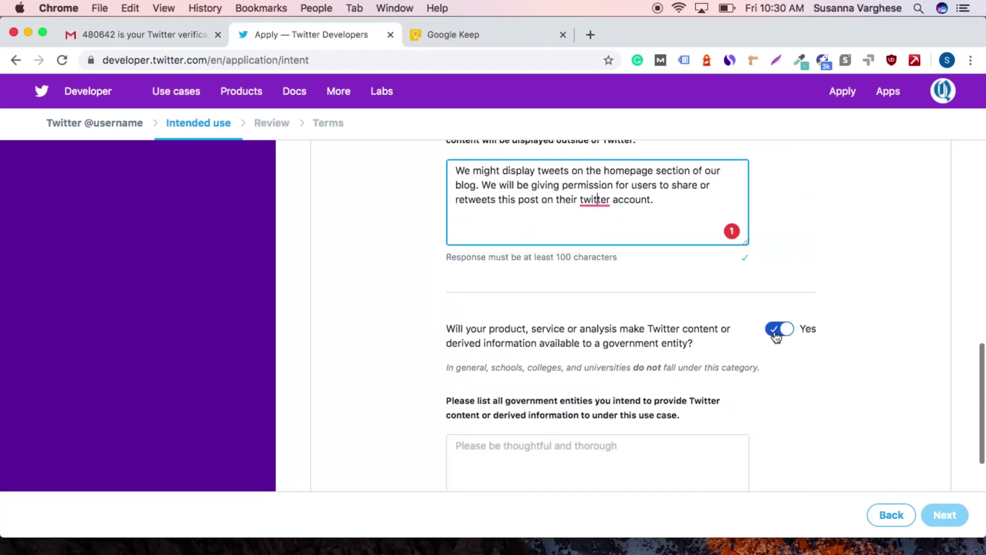
{"action": "left_click", "coordinate": [780, 326]}
{"action": "scroll", "coordinate": [775, 335], "scroll_direction": "down", "scroll_amount": 1}
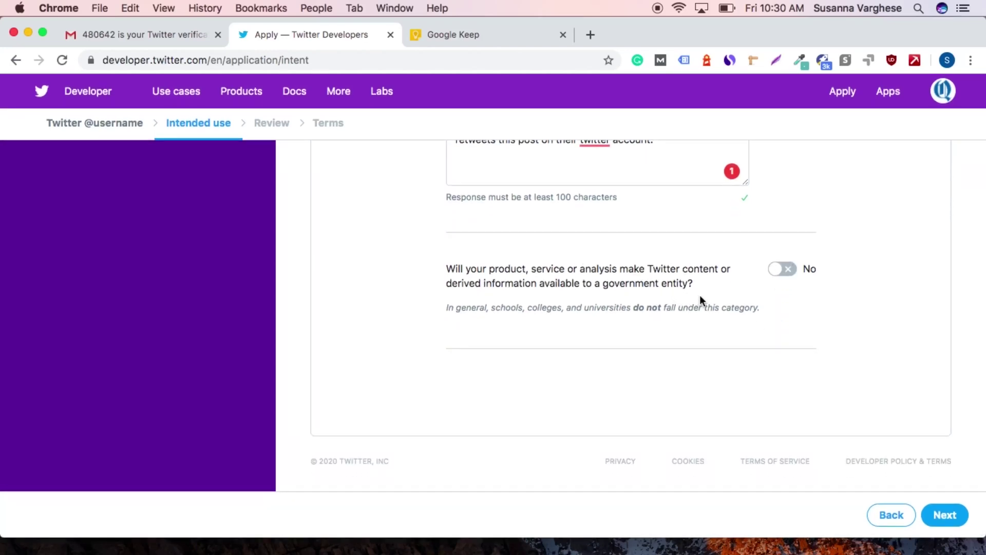
{"action": "left_click", "coordinate": [944, 518]}
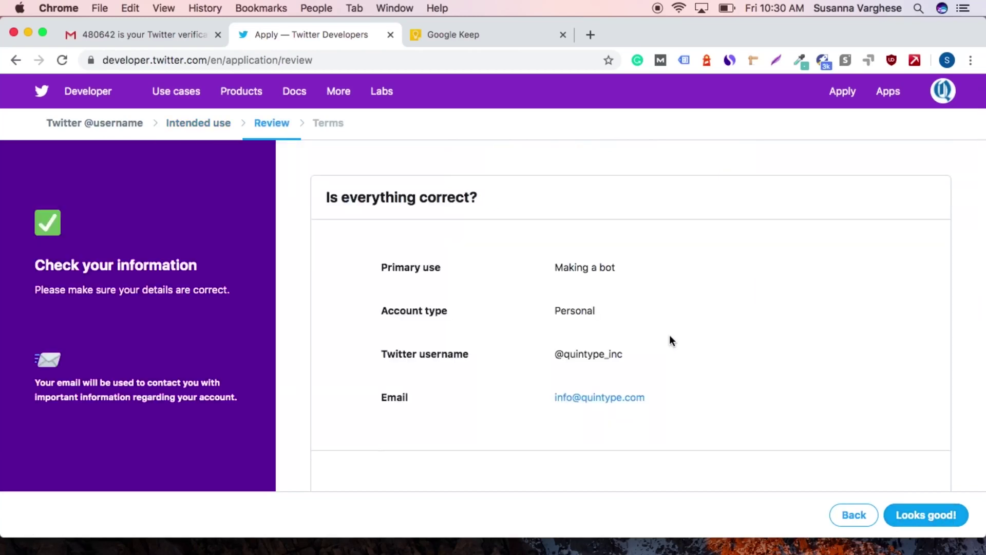
Review all the application details and intended-use answers, and confirm that they are correct
{"action": "scroll", "coordinate": [670, 337], "scroll_direction": "down", "scroll_amount": 5}
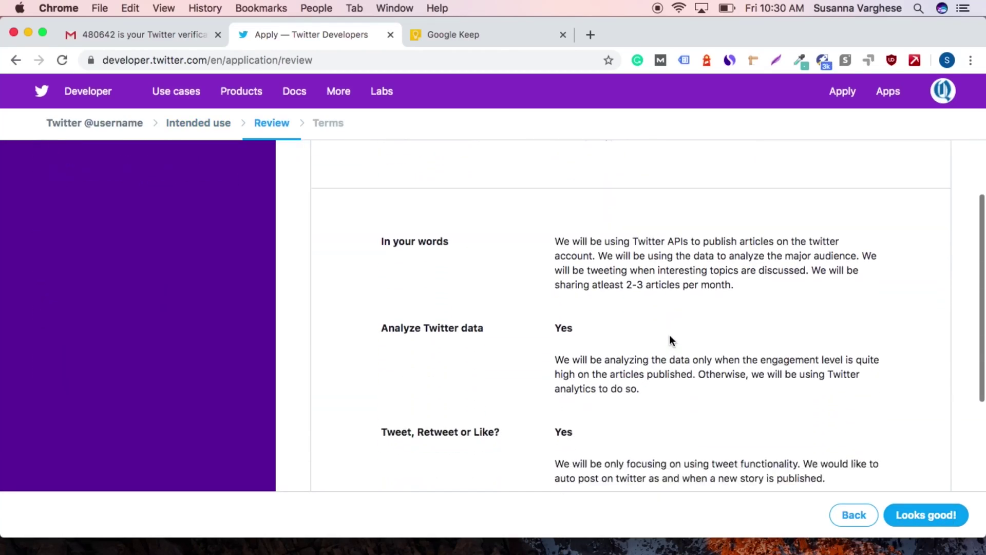
{"action": "scroll", "coordinate": [669, 336], "scroll_direction": "down", "scroll_amount": 5}
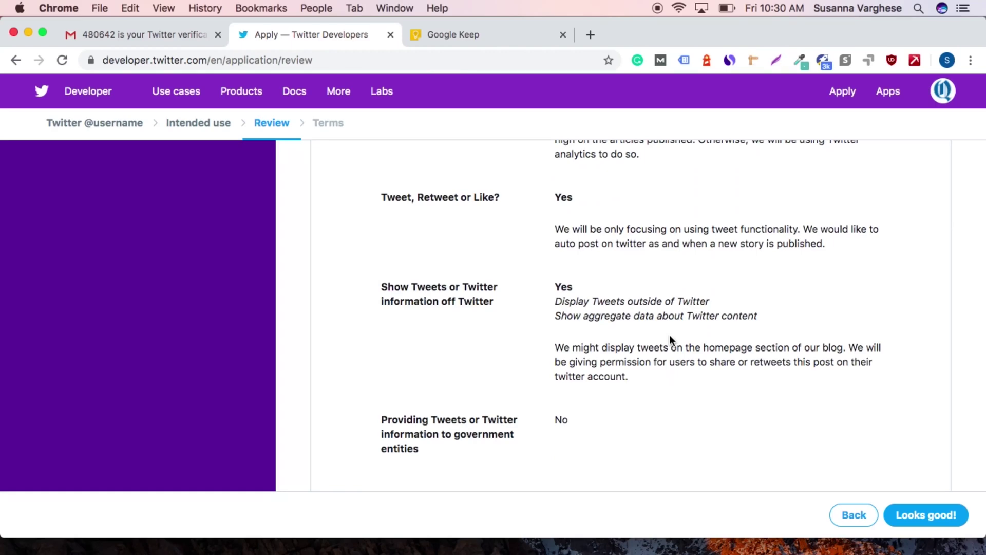
{"action": "scroll", "coordinate": [669, 335], "scroll_direction": "down", "scroll_amount": 2}
{"action": "scroll", "coordinate": [670, 334], "scroll_direction": "up", "scroll_amount": 6}
{"action": "scroll", "coordinate": [669, 337], "scroll_direction": "up", "scroll_amount": 5}
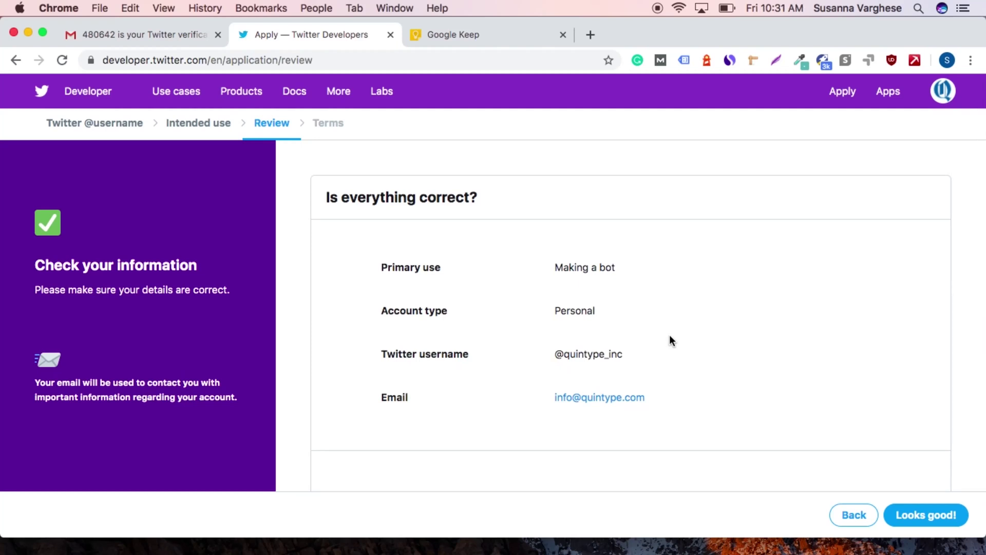
{"action": "scroll", "coordinate": [670, 334], "scroll_direction": "down", "scroll_amount": 2}
{"action": "scroll", "coordinate": [670, 334], "scroll_direction": "down", "scroll_amount": 3}
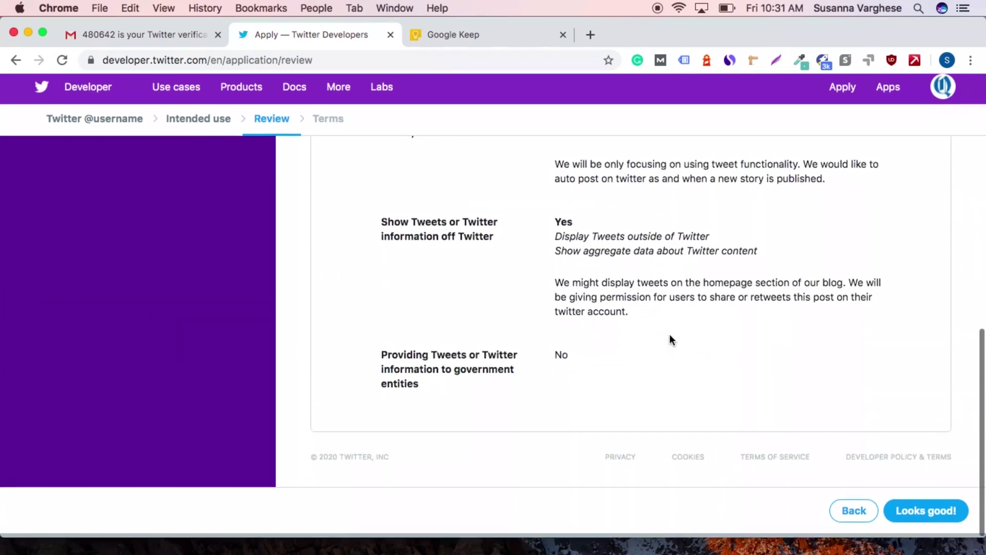
{"action": "left_click", "coordinate": [926, 517]}
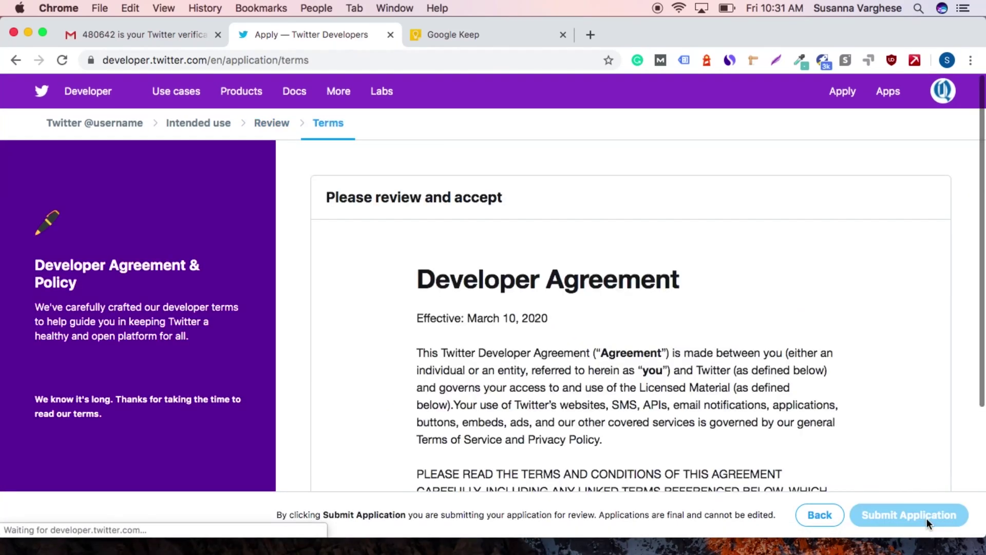
Go through the Developer Agreement, agree to its terms, and submit the developer account application
{"action": "scroll", "coordinate": [674, 316], "scroll_direction": "down", "scroll_amount": 5}
{"action": "scroll", "coordinate": [674, 316], "scroll_direction": "down", "scroll_amount": 5}
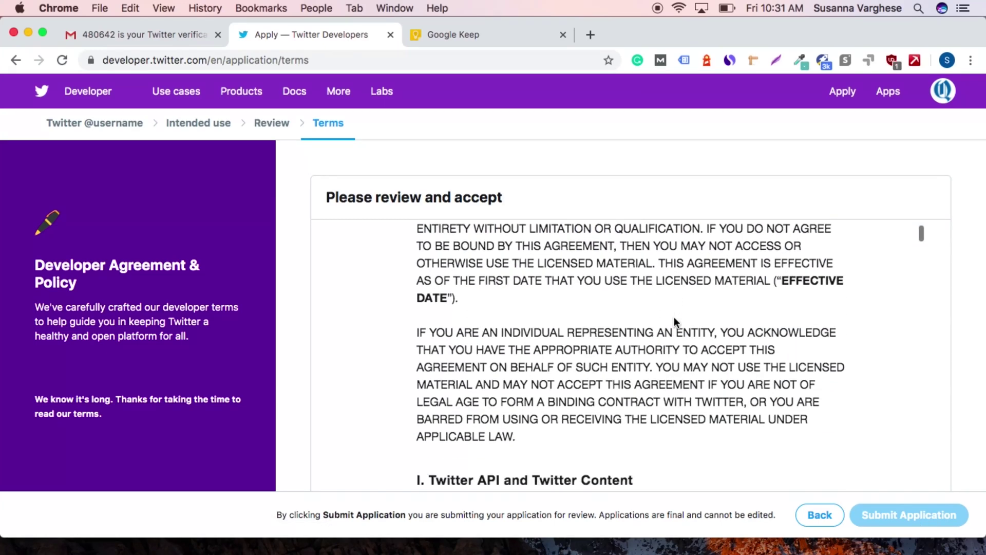
{"action": "scroll", "coordinate": [523, 195], "scroll_direction": "down", "scroll_amount": 10}
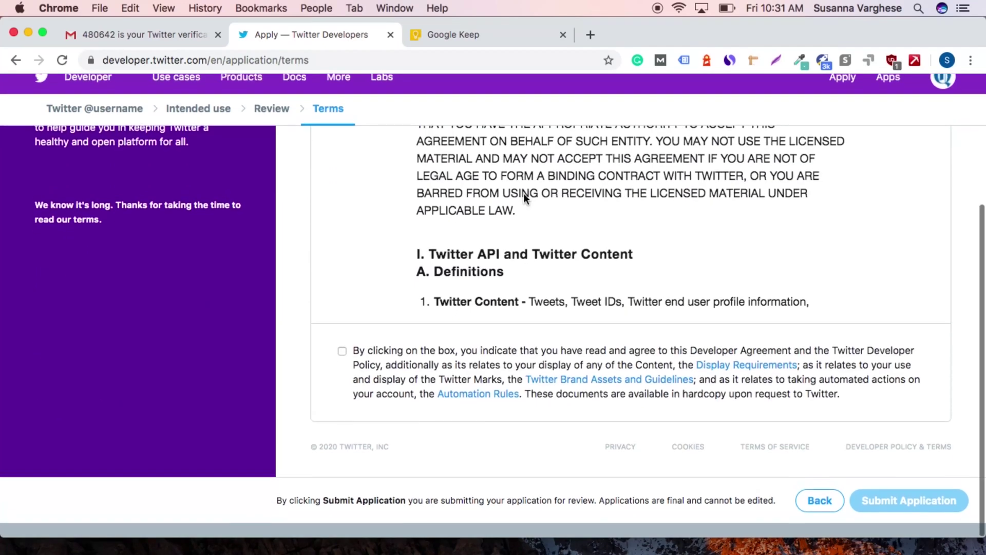
{"action": "scroll", "coordinate": [523, 193], "scroll_direction": "down", "scroll_amount": 20}
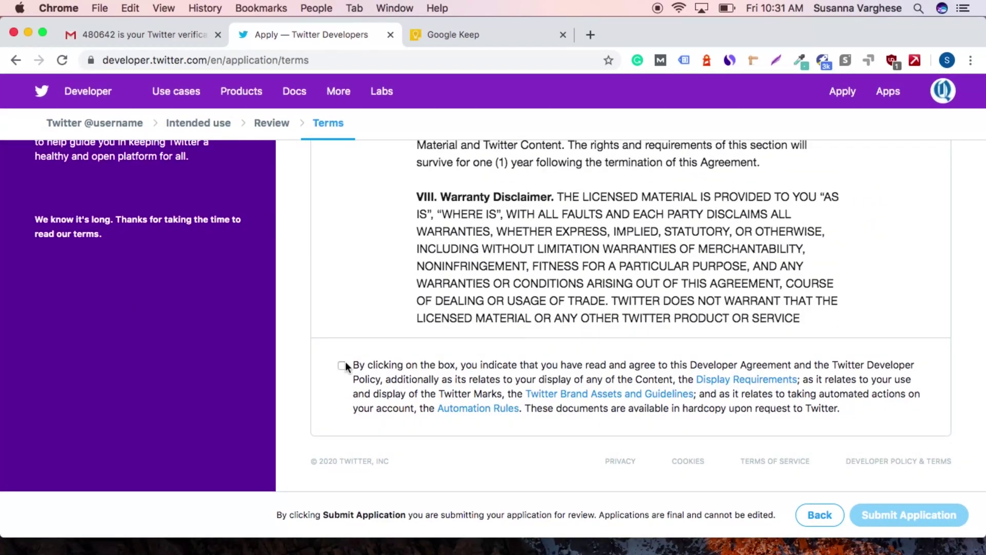
{"action": "left_click", "coordinate": [342, 365]}
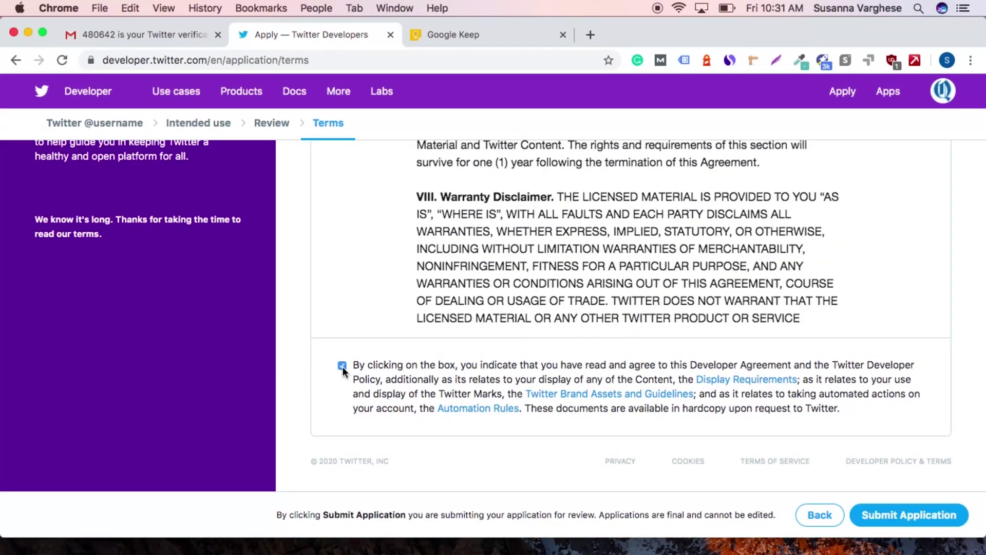
{"action": "left_click", "coordinate": [906, 517]}
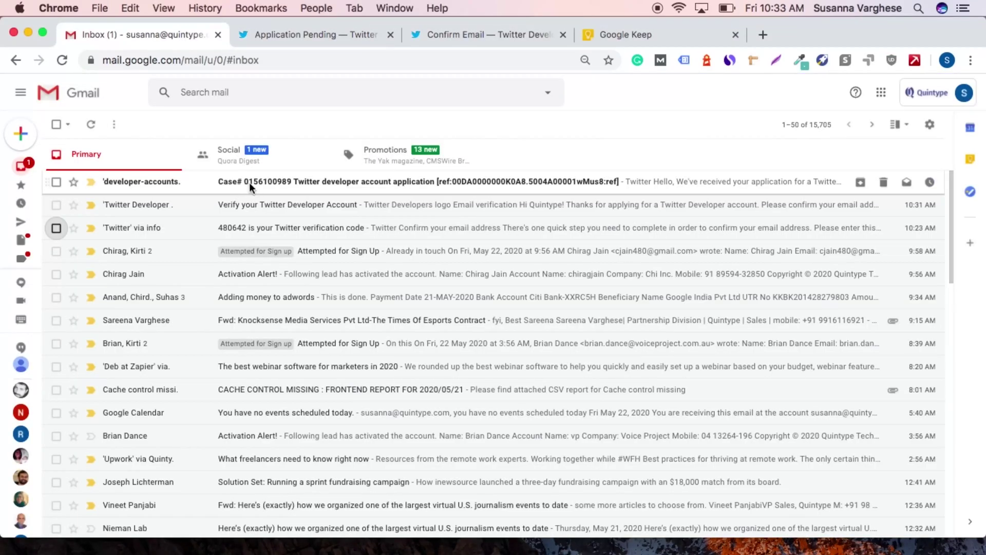
In the Gmail inbox, open the developer-accounts message about the Twitter developer account application
{"action": "left_click", "coordinate": [248, 183]}
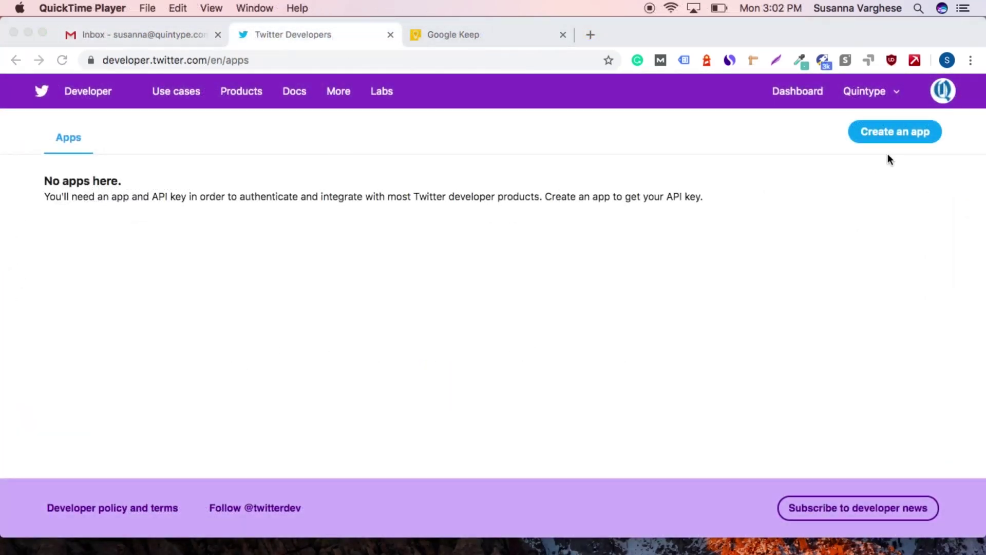
Start creating an app in the Twitter developer portal and name it "Quintype Blog"
{"action": "left_click", "coordinate": [897, 133]}
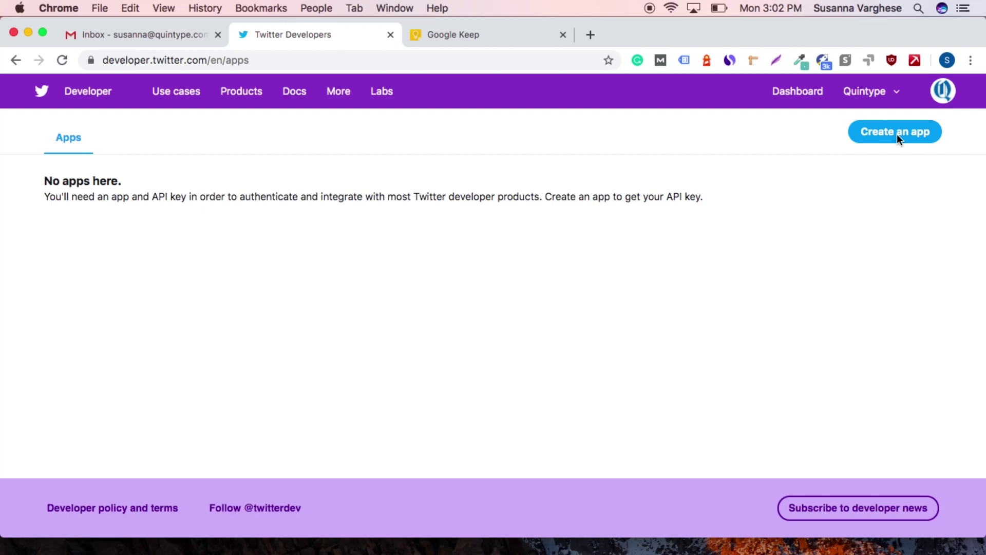
{"action": "left_click", "coordinate": [897, 133]}
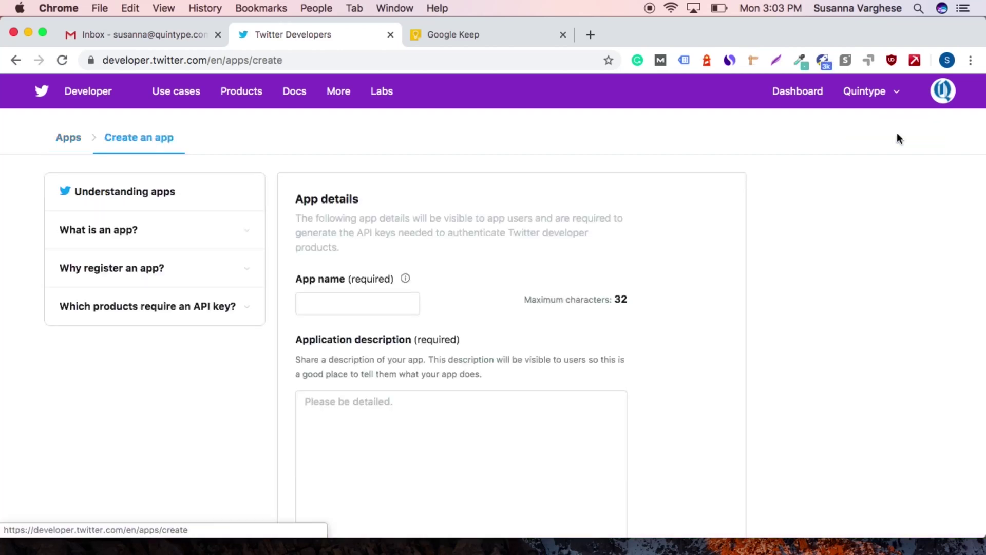
{"action": "left_click", "coordinate": [345, 295]}
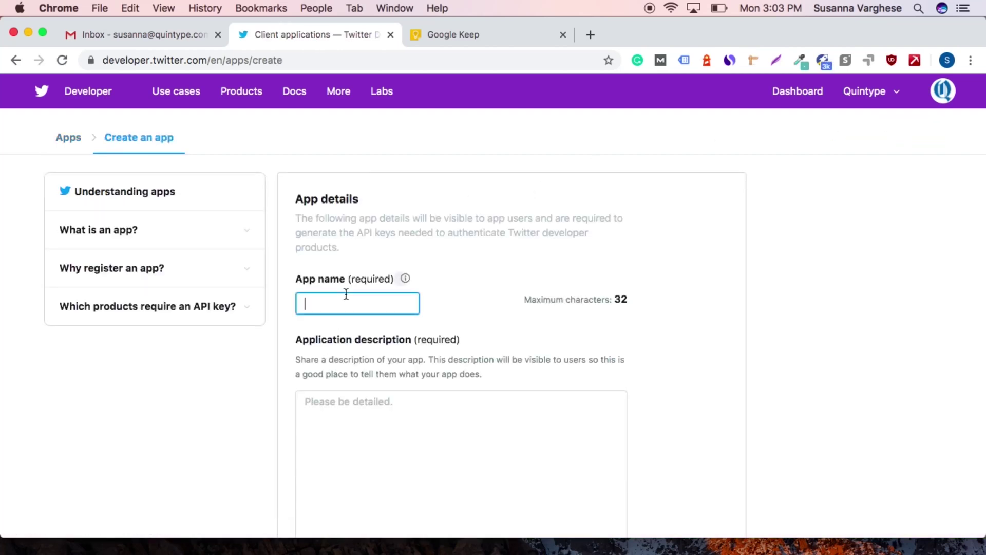
{"action": "type", "text": "Quintype Blog"}
Enter the application description "To share the published articles on the company twitter account"
{"action": "left_click", "coordinate": [389, 462]}
{"action": "scroll", "coordinate": [390, 462], "scroll_direction": "down", "scroll_amount": 3}
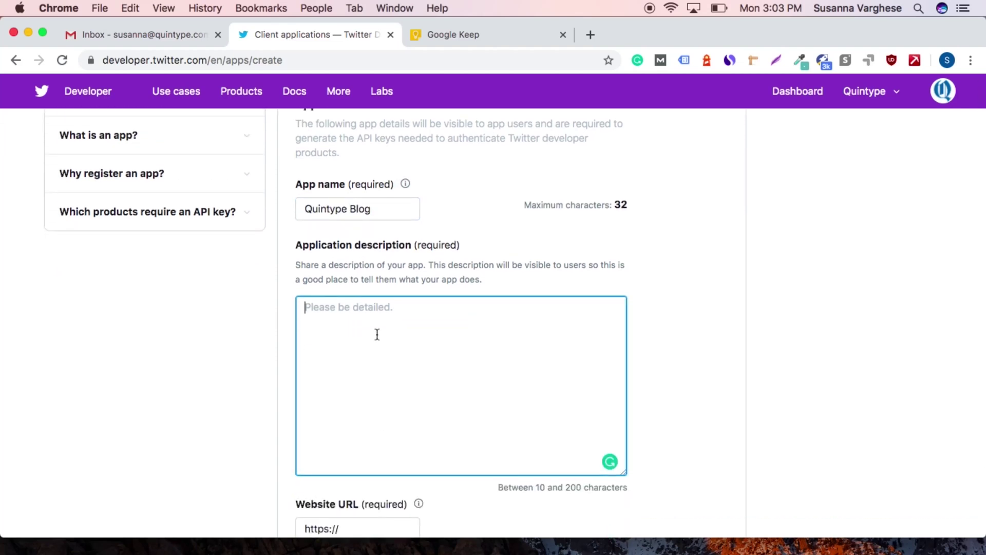
{"action": "type", "text": "To share the"}
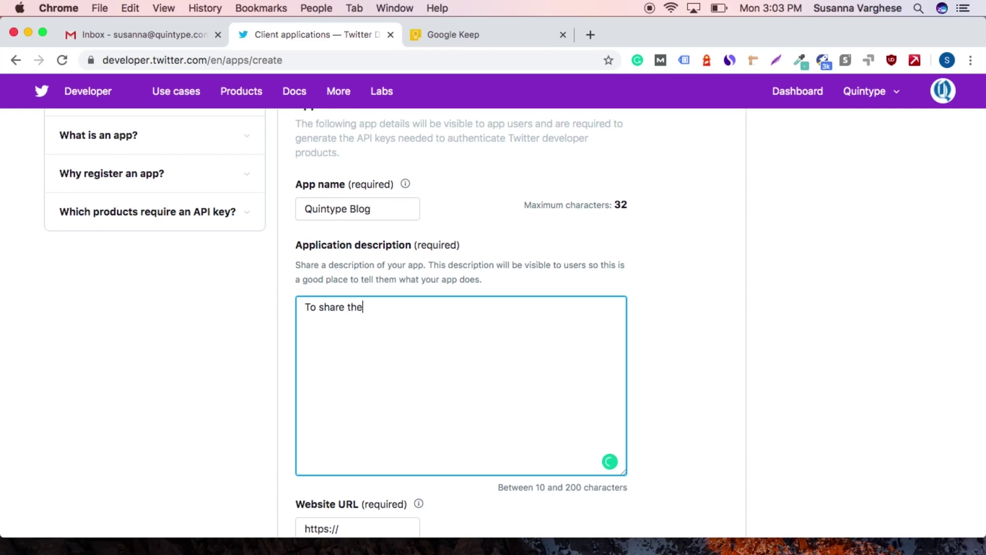
{"action": "type", "text": " published articles on"}
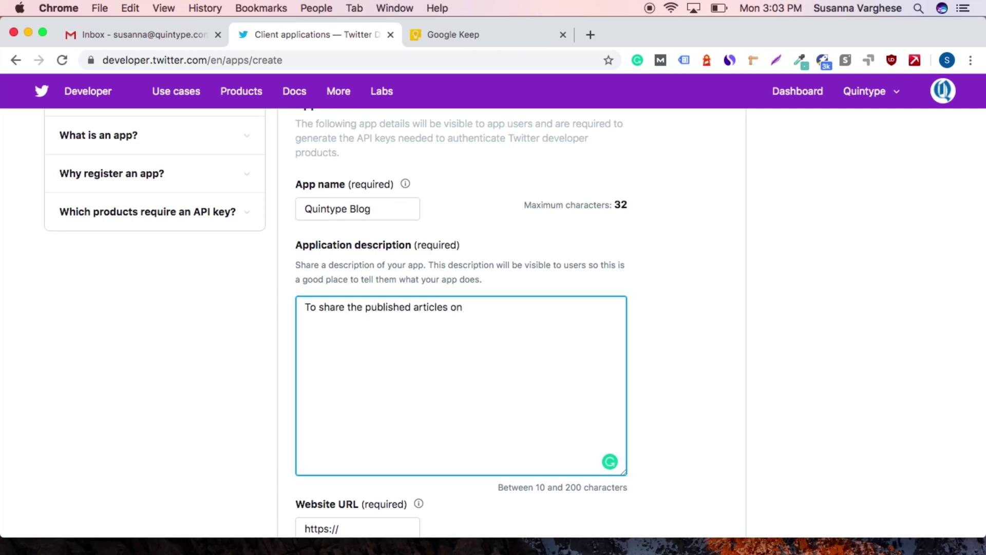
{"action": "type", "text": " the company twitter account"}
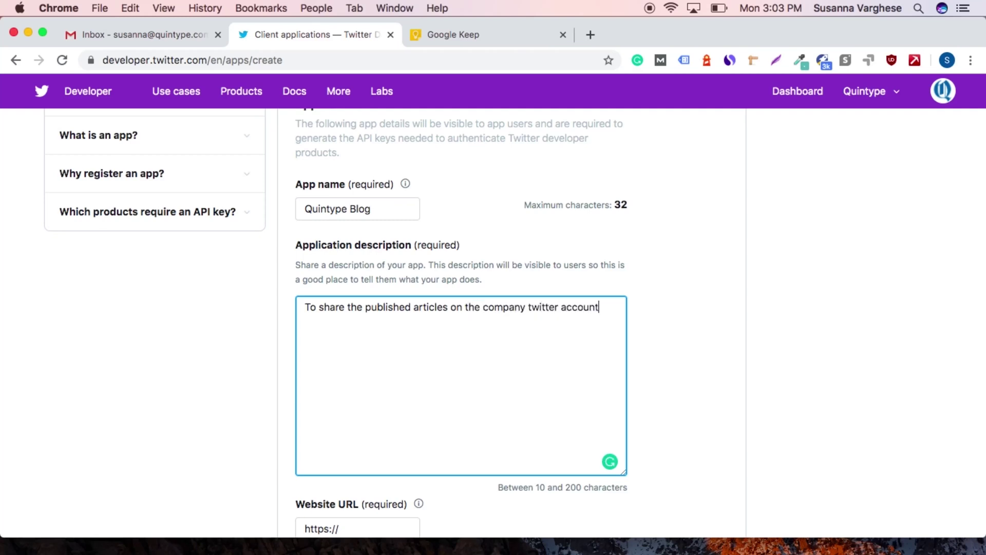
{"action": "scroll", "coordinate": [327, 325], "scroll_direction": "down", "scroll_amount": 5}
{"action": "left_click", "coordinate": [362, 399]}
{"action": "type", "text": "https://"}
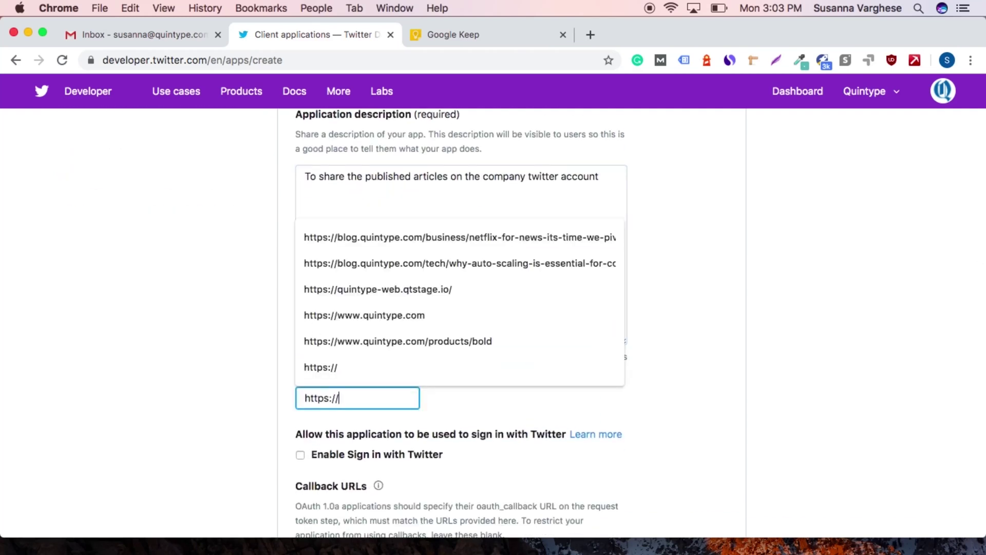
{"action": "type", "text": "blog.qui"}
{"action": "type", "text": "ntype.com"}
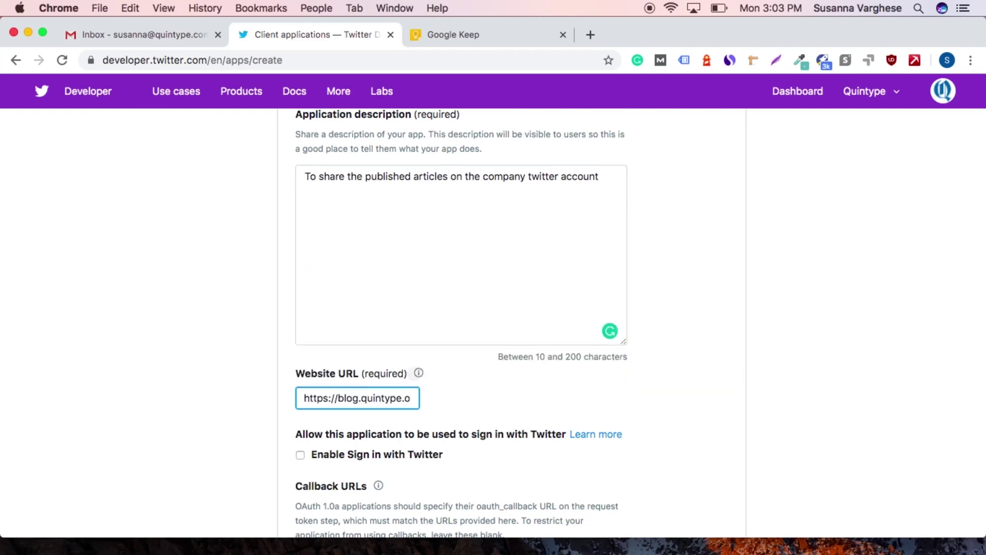
{"action": "left_click", "coordinate": [488, 420]}
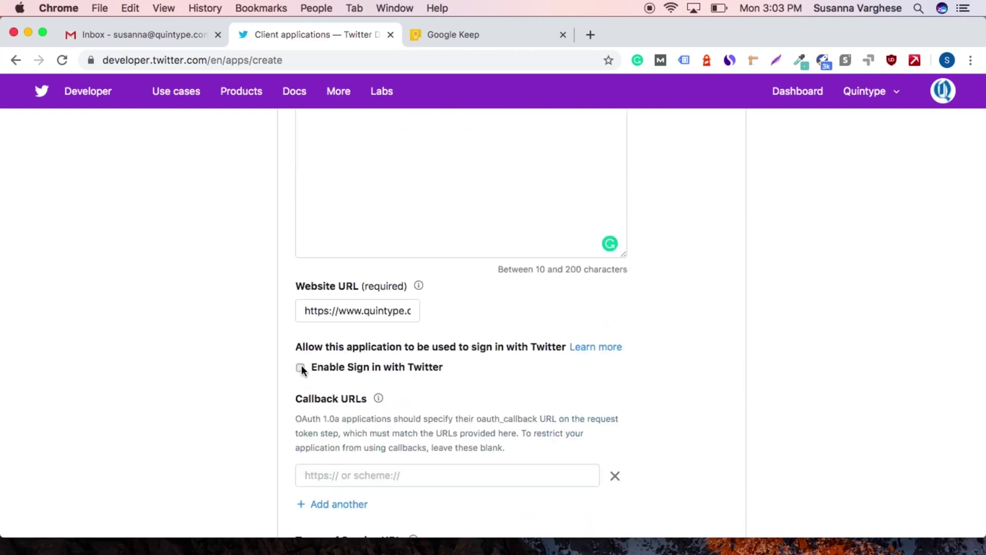
{"action": "left_click", "coordinate": [301, 368]}
{"action": "scroll", "coordinate": [300, 364], "scroll_direction": "down", "scroll_amount": 4}
{"action": "left_click", "coordinate": [338, 349]}
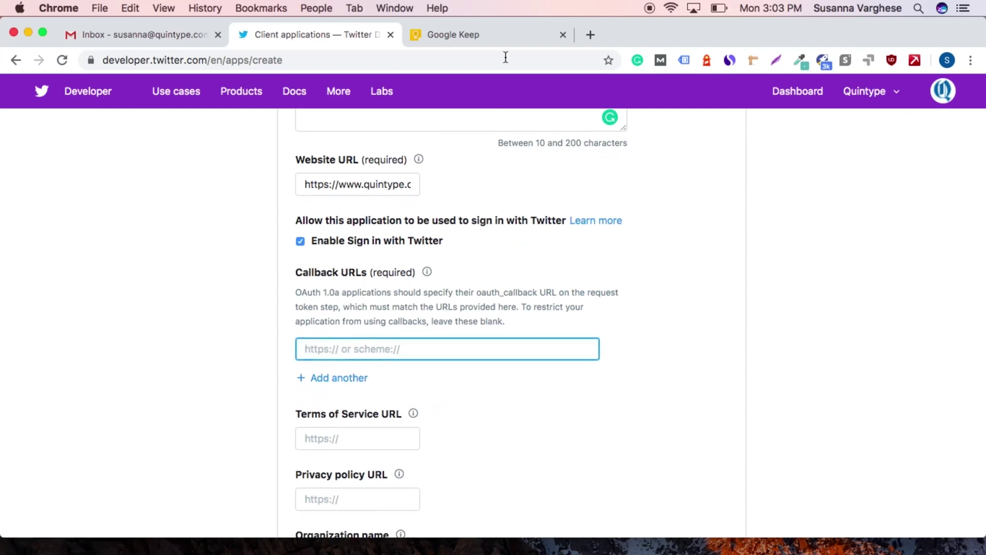
{"action": "left_click", "coordinate": [493, 34]}
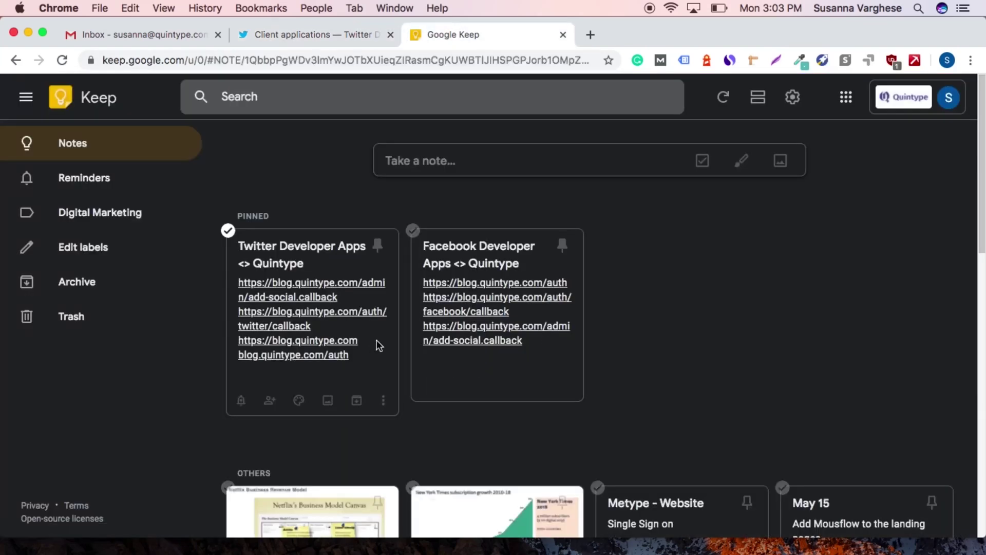
{"action": "left_click", "coordinate": [379, 345]}
{"action": "left_click_drag", "start_coordinate": [588, 217], "coordinate": [284, 213]}
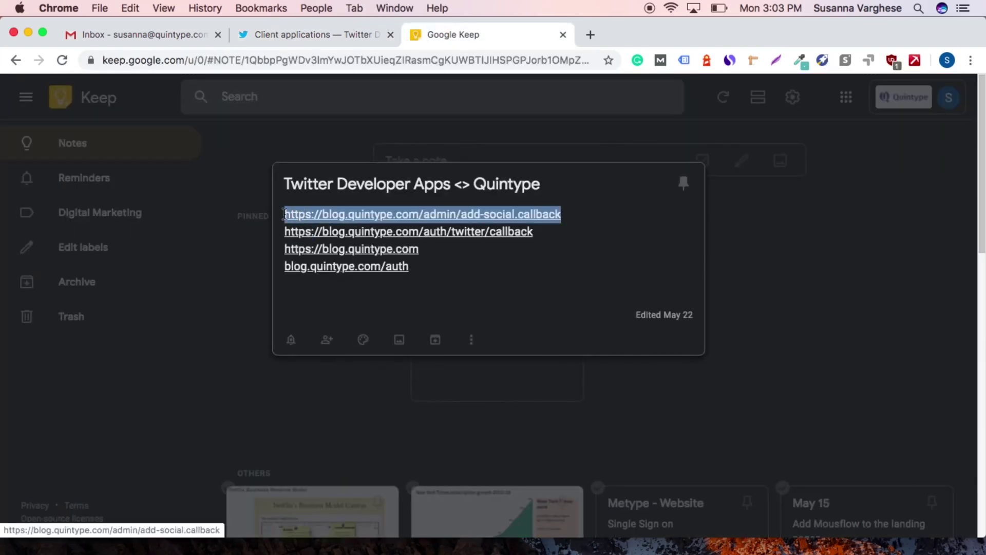
{"action": "key", "text": "super+c"}
{"action": "left_click", "coordinate": [308, 34]}
{"action": "key", "text": "super+v"}
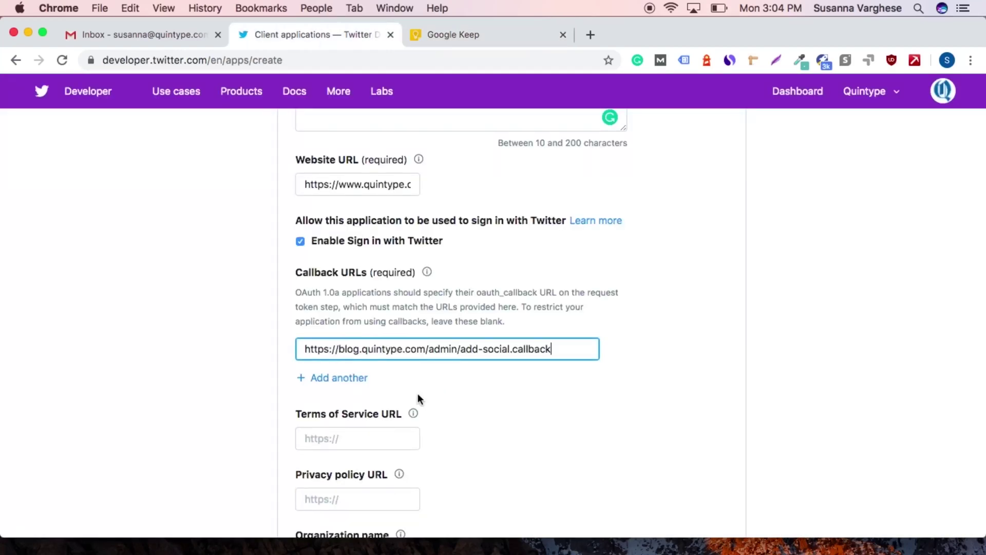
{"action": "left_click", "coordinate": [339, 377]}
{"action": "key", "text": "ctrl+Tab"}
{"action": "left_click_drag", "start_coordinate": [536, 232], "coordinate": [277, 238]}
{"action": "key", "text": "super+c"}
{"action": "left_click", "coordinate": [379, 35]}
{"action": "left_click", "coordinate": [476, 381]}
{"action": "key", "text": "super+v"}
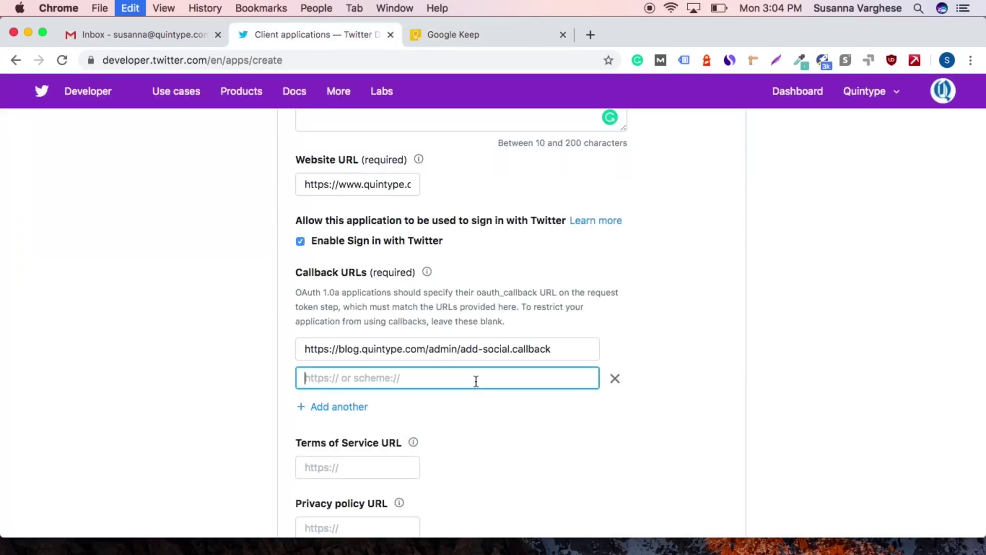
{"action": "left_click", "coordinate": [339, 406]}
{"action": "left_click", "coordinate": [514, 32]}
{"action": "left_click", "coordinate": [422, 262]}
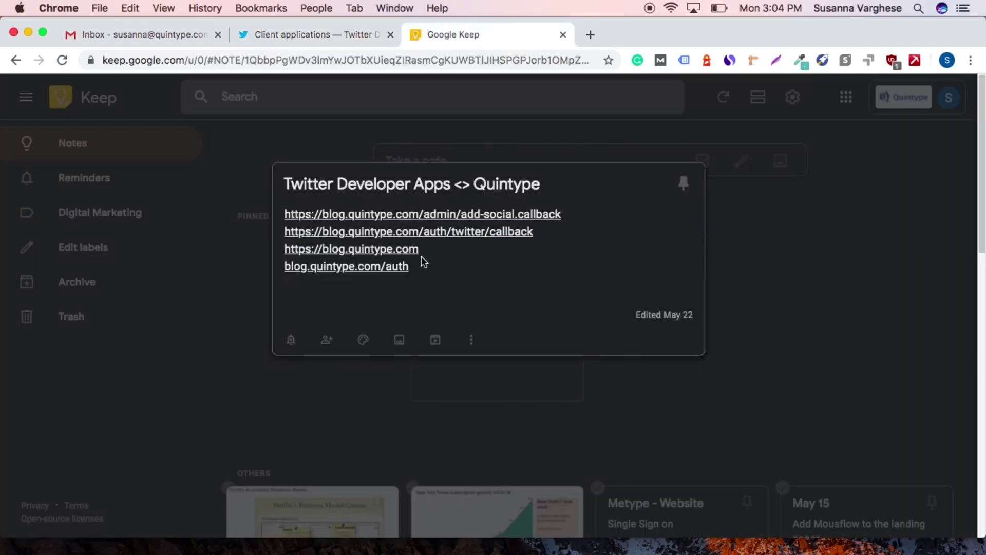
{"action": "left_click_drag", "start_coordinate": [420, 249], "coordinate": [282, 248]}
{"action": "left_click", "coordinate": [334, 60]}
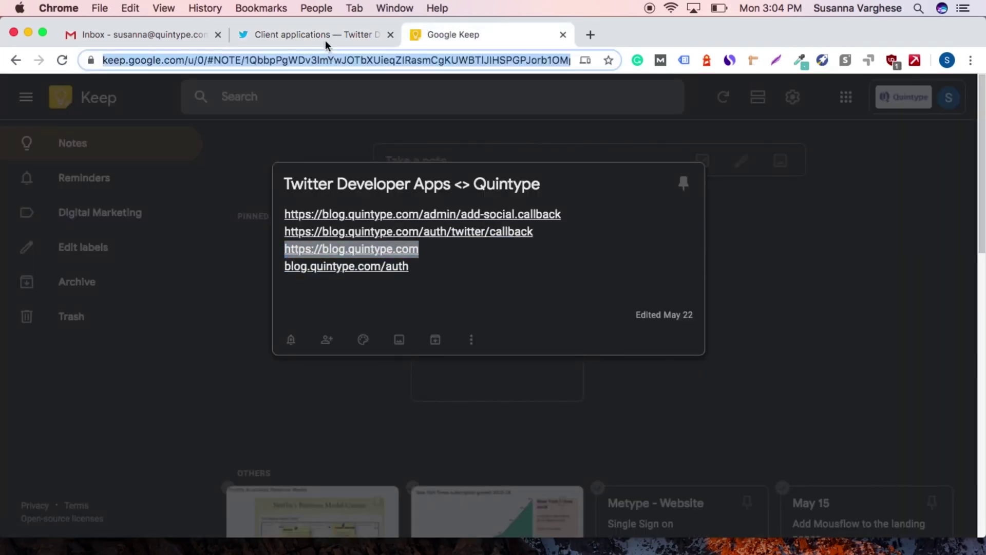
{"action": "left_click", "coordinate": [325, 40]}
{"action": "left_click", "coordinate": [485, 409]}
{"action": "key", "text": "super+v"}
{"action": "left_click", "coordinate": [349, 435]}
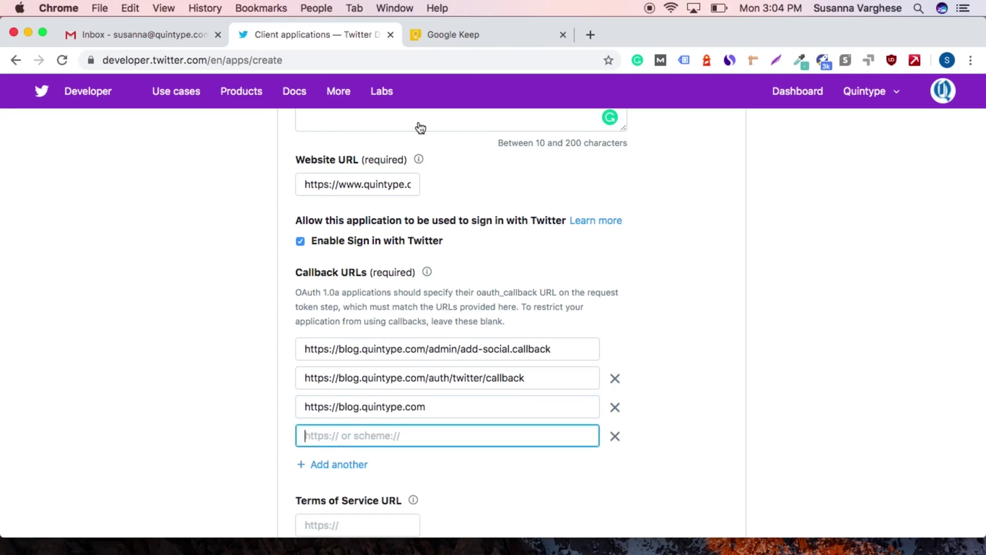
{"action": "left_click", "coordinate": [462, 34]}
{"action": "left_click_drag", "start_coordinate": [420, 272], "coordinate": [286, 267]}
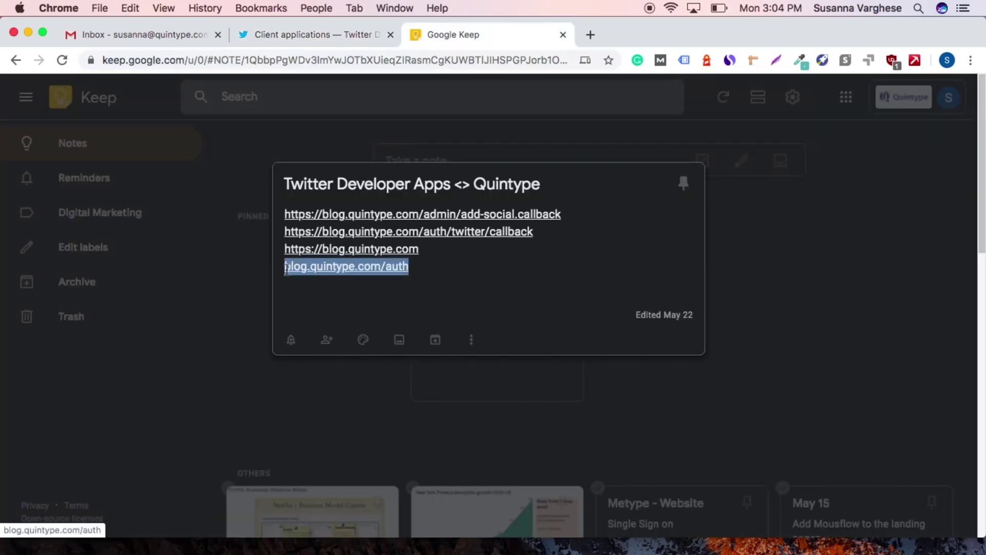
{"action": "left_click", "coordinate": [313, 35]}
{"action": "type", "text": "https:"}
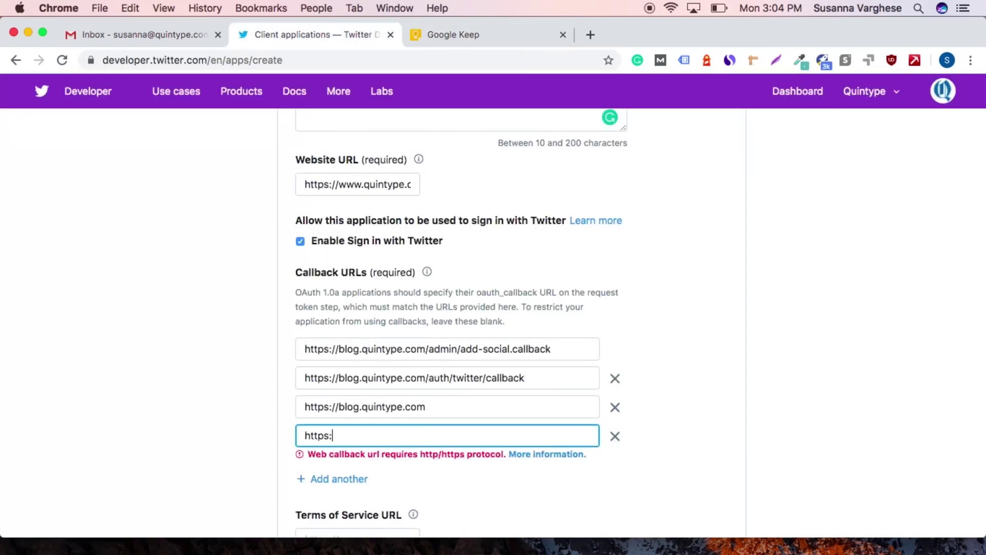
{"action": "type", "text": "//"}
{"action": "key", "text": "super+v"}
{"action": "scroll", "coordinate": [348, 473], "scroll_direction": "down", "scroll_amount": 3}
{"action": "left_click", "coordinate": [358, 442]}
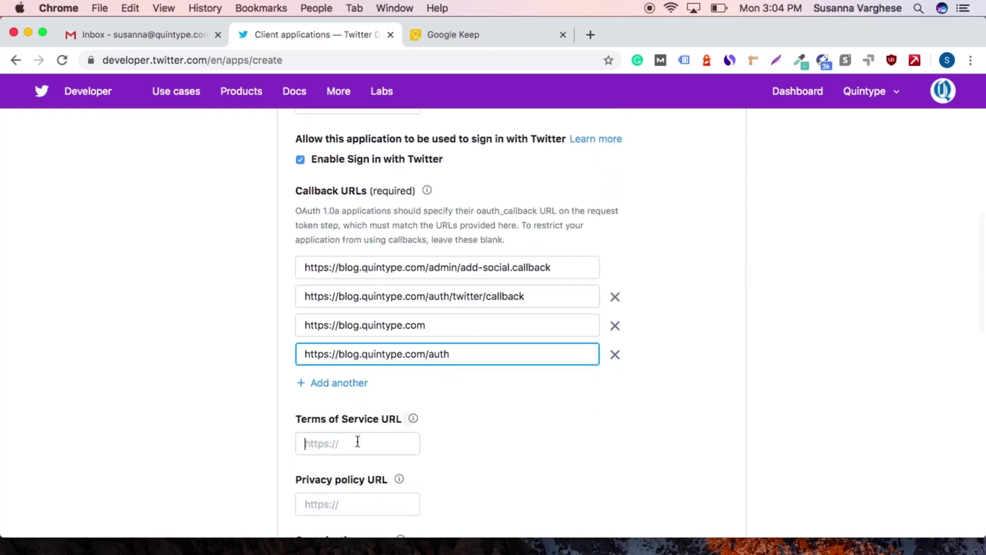
{"action": "type", "text": "https://www.quintype.com"}
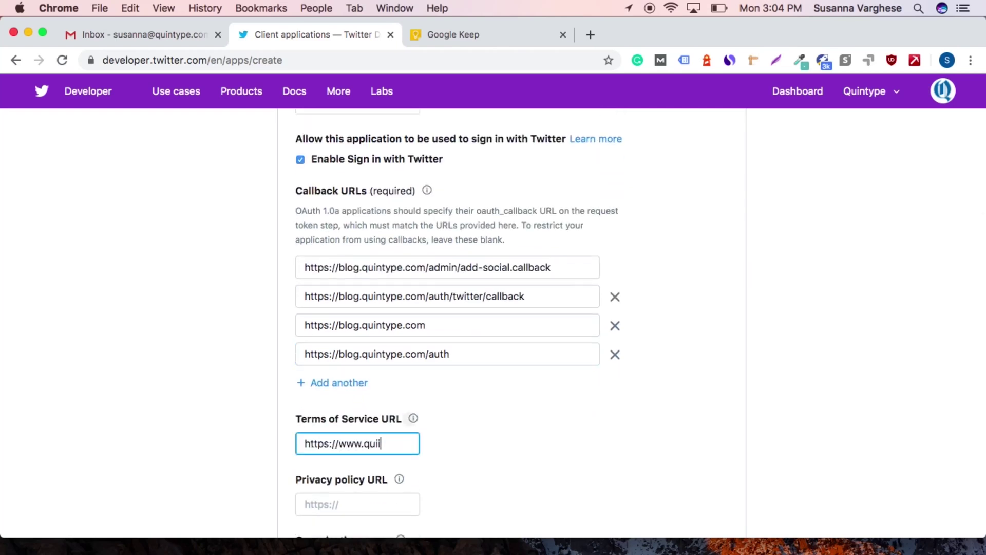
{"action": "type", "text": "/terms"}
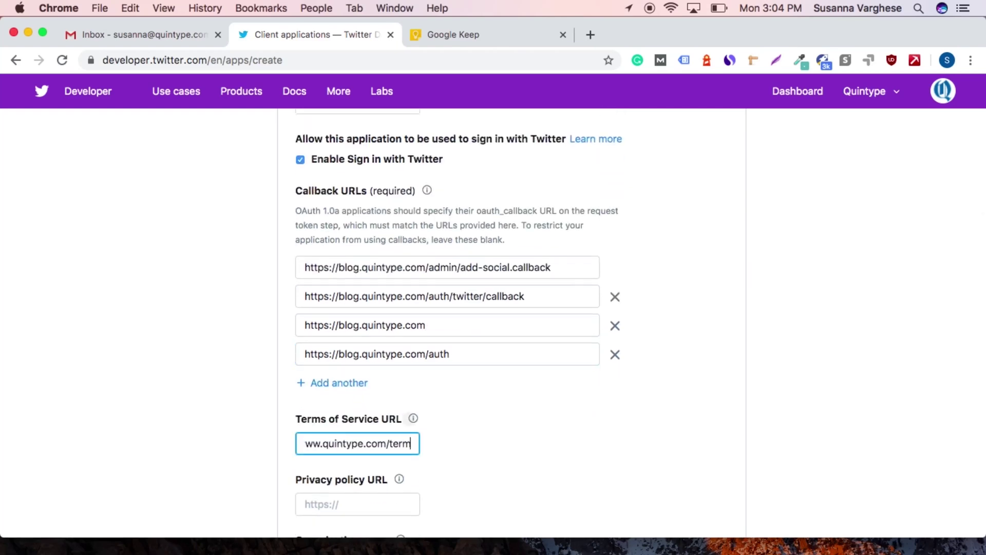
{"action": "left_click", "coordinate": [336, 495]}
{"action": "type", "text": "https://"}
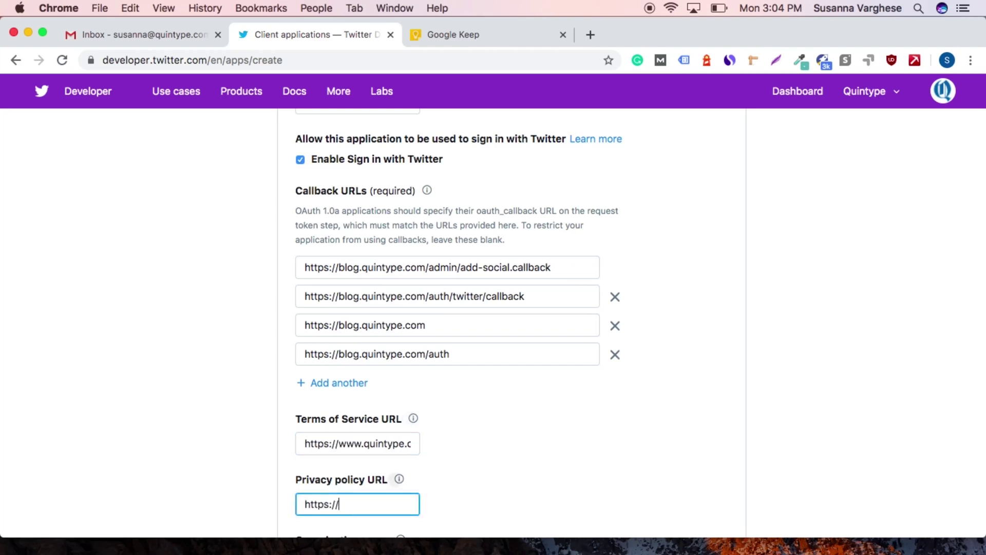
{"action": "type", "text": "www.quintype.com/p"}
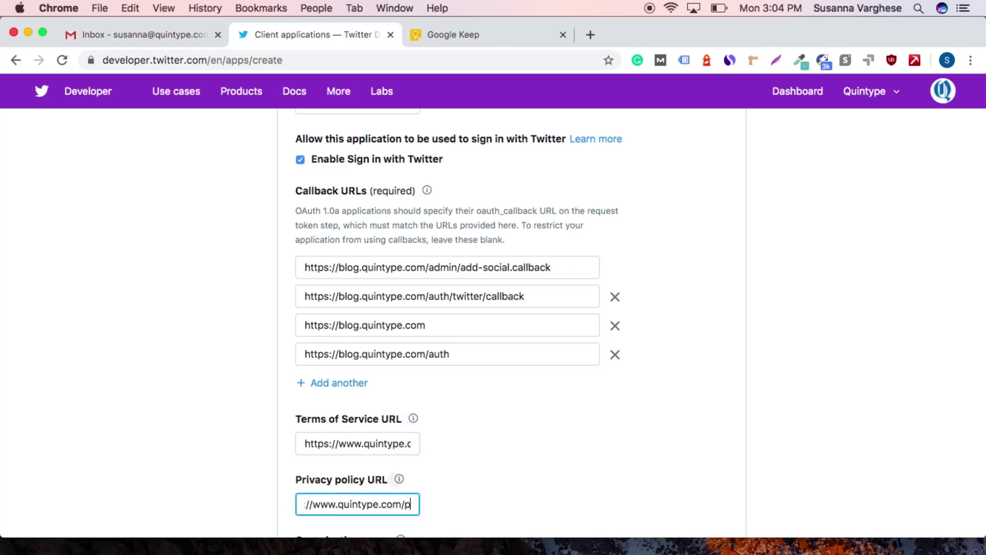
{"action": "type", "text": "rivacy-policy"}
{"action": "scroll", "coordinate": [493, 319], "scroll_direction": "down", "scroll_amount": 3}
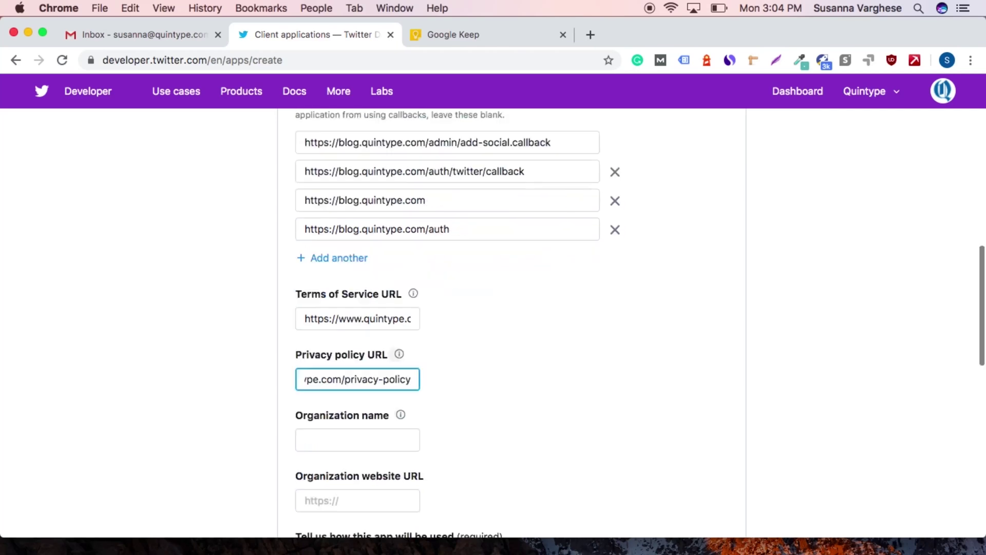
{"action": "scroll", "coordinate": [343, 396], "scroll_direction": "down", "scroll_amount": 1}
{"action": "left_click", "coordinate": [343, 398]}
{"action": "type", "text": "Quintype"}
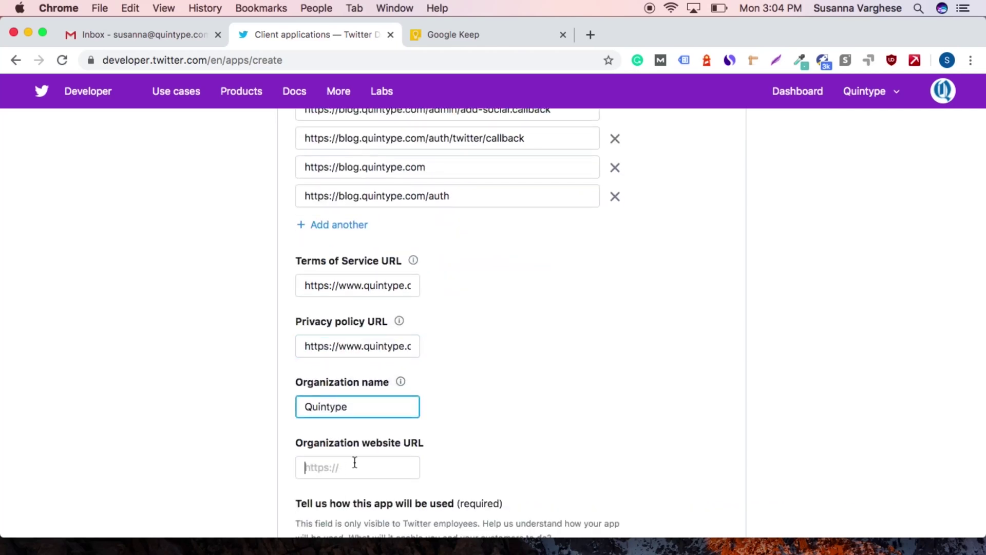
{"action": "left_click", "coordinate": [354, 462]}
{"action": "type", "text": "https://w"}
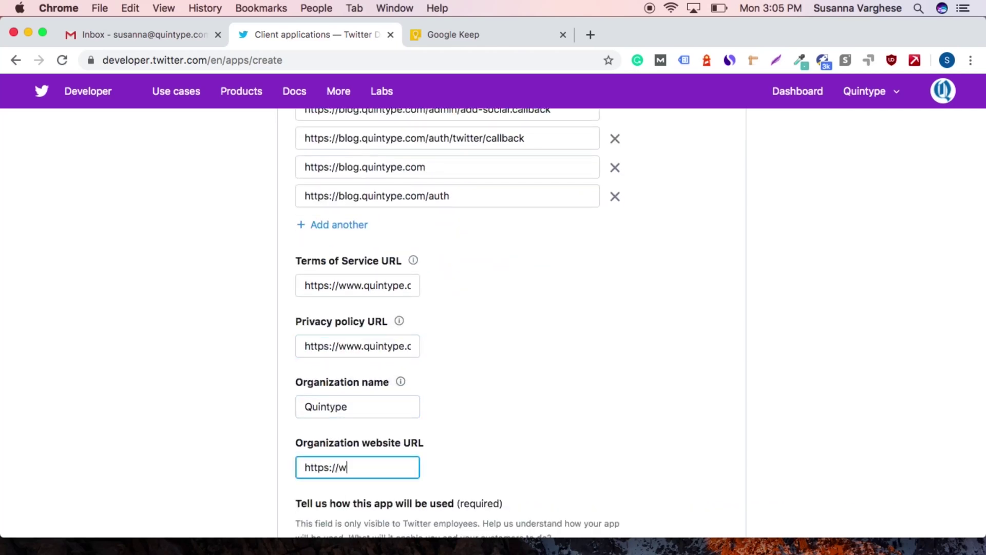
{"action": "type", "text": "ww.quintype"}
{"action": "key", "text": "BackSpace"}
{"action": "type", "text": "pe.com"}
Describe how the app will be used: "We will be using the app to publish articles on the company twitter account."
{"action": "scroll", "coordinate": [372, 480], "scroll_direction": "down", "scroll_amount": 5}
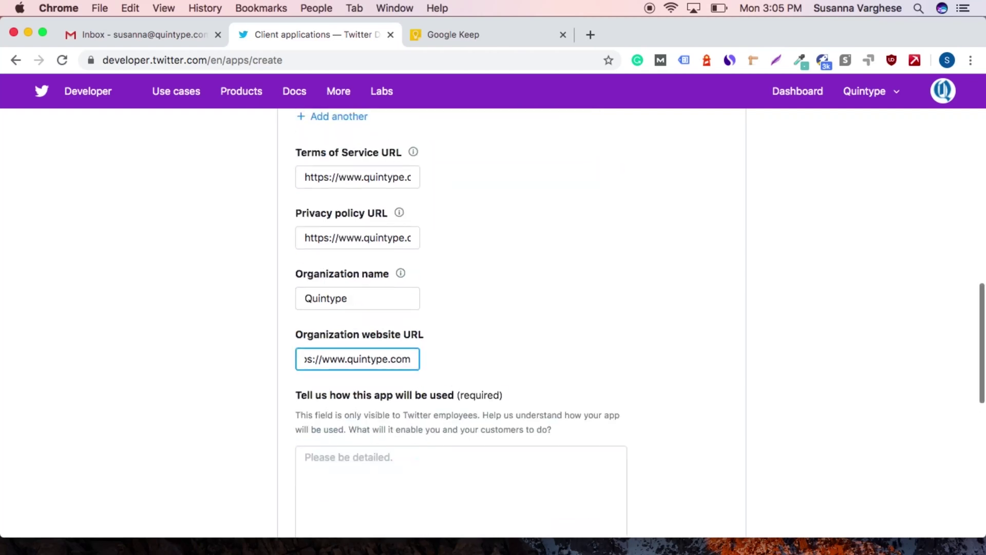
{"action": "left_click", "coordinate": [355, 336]}
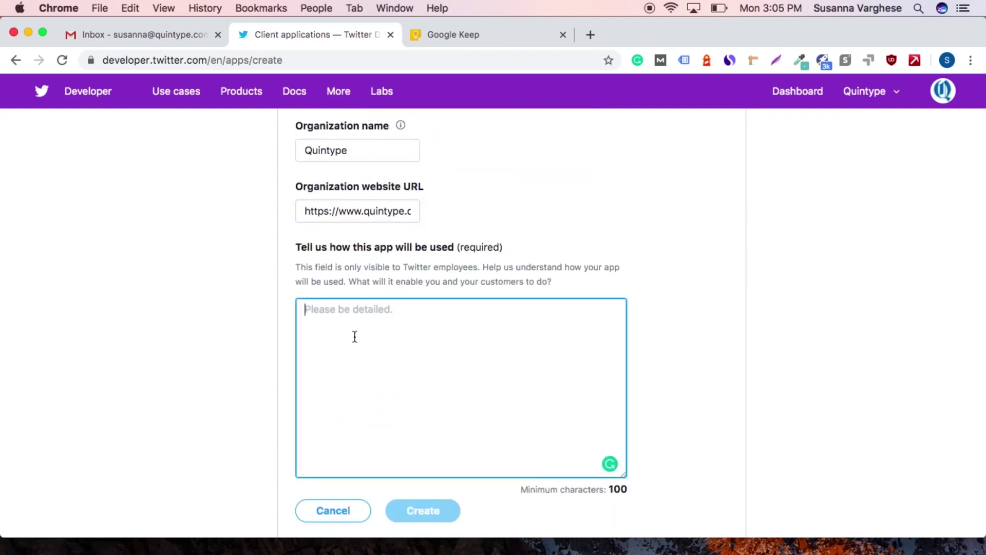
{"action": "type", "text": "We will be using the a"}
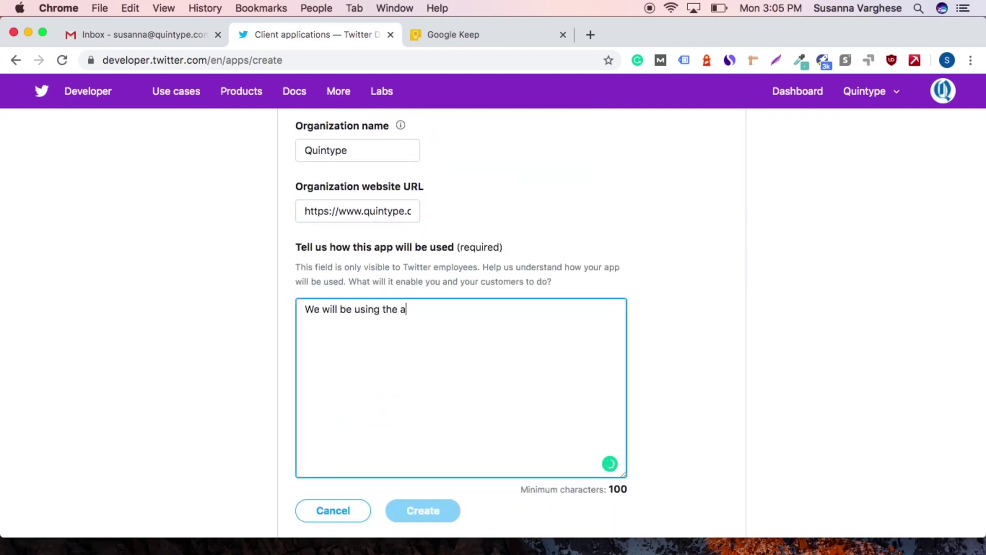
{"action": "type", "text": "pp to publish articles on the compna"}
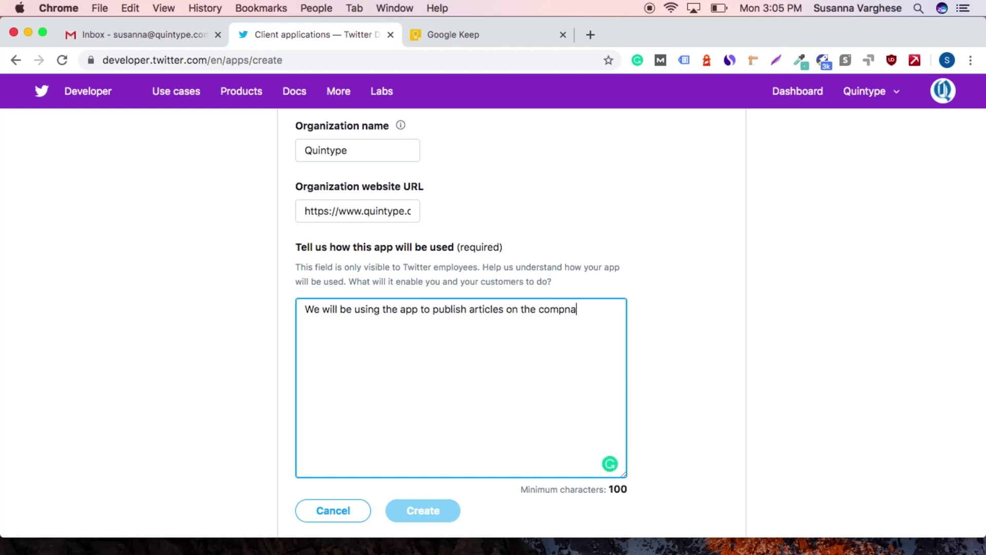
{"action": "type", "text": "y ti"}
{"action": "key", "text": "BackSpace"}
{"action": "type", "text": "itter accoutn"}
{"action": "key", "text": "BackSpace"}
{"action": "key", "text": "BackSpace"}
{"action": "key", "text": "BackSpace"}
{"action": "key", "text": "BackSpace"}
{"action": "key", "text": "BackSpace"}
{"action": "type", "text": "count."}
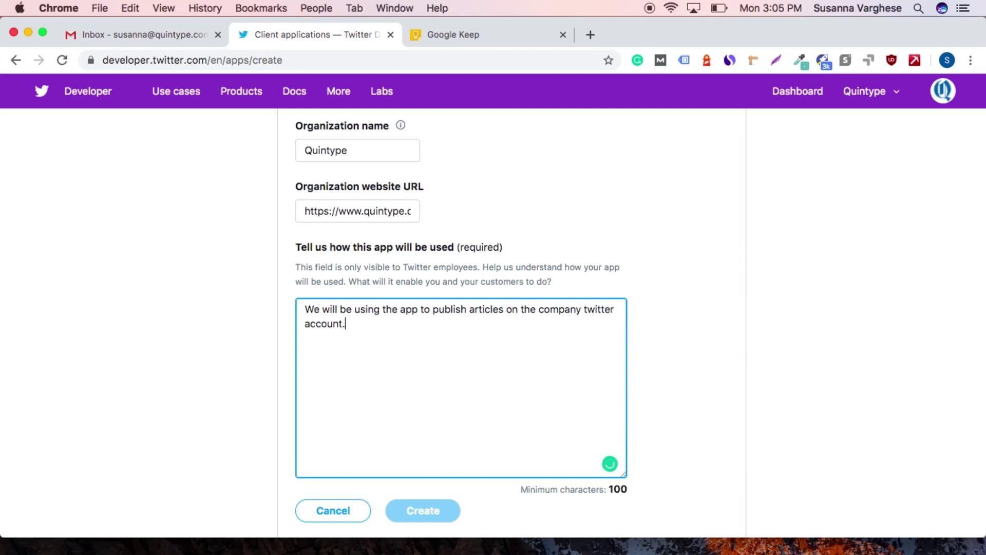
Extend the usage description with a sentence starting "We will be tweeting on interesting topics and sections"
{"action": "scroll", "coordinate": [393, 412], "scroll_direction": "down", "scroll_amount": 3}
{"action": "type", "text": "We will be"}
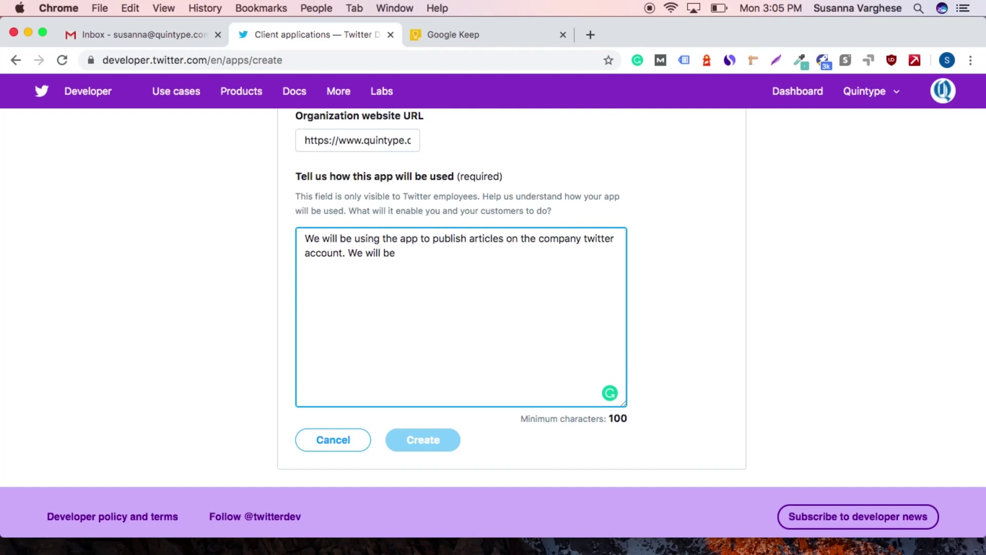
{"action": "type", "text": " tweeting on interesting topics"}
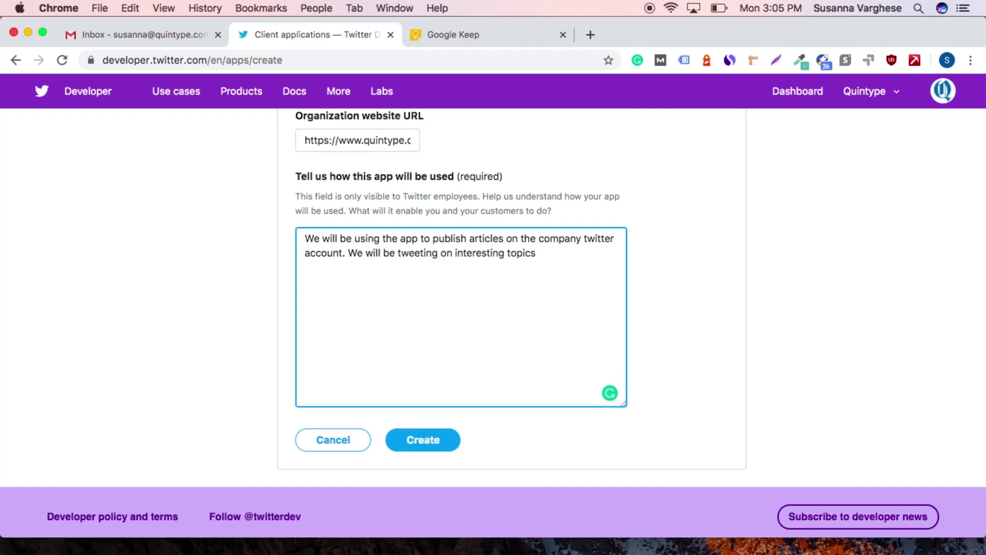
{"action": "type", "text": " that"}
{"action": "key", "text": "BackSpace"}
{"action": "key", "text": "BackSpace"}
{"action": "key", "text": "BackSpace"}
{"action": "type", "text": "and sections discusse"}
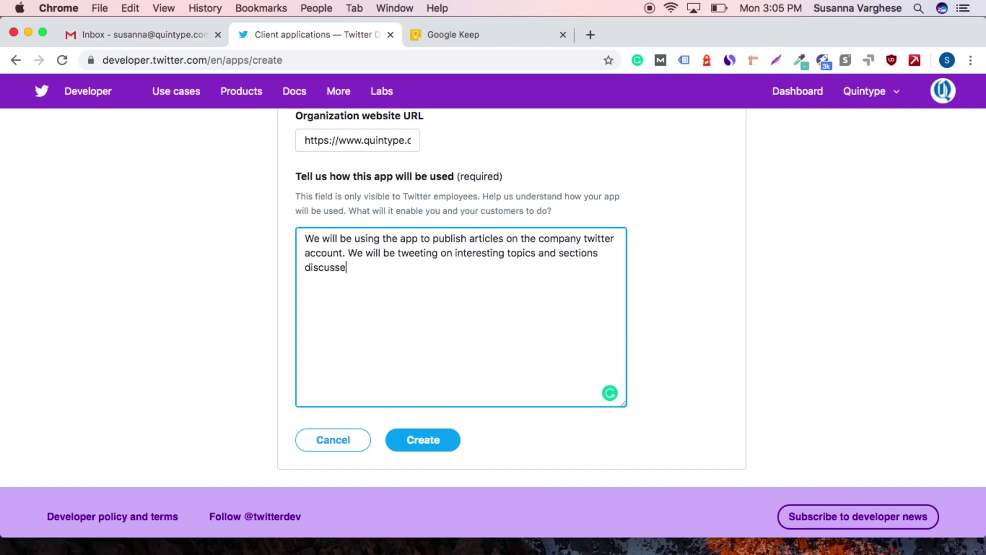
Create the app from the completed form and confirm its creation in the Developer Terms review
{"action": "right_click", "coordinate": [360, 308]}
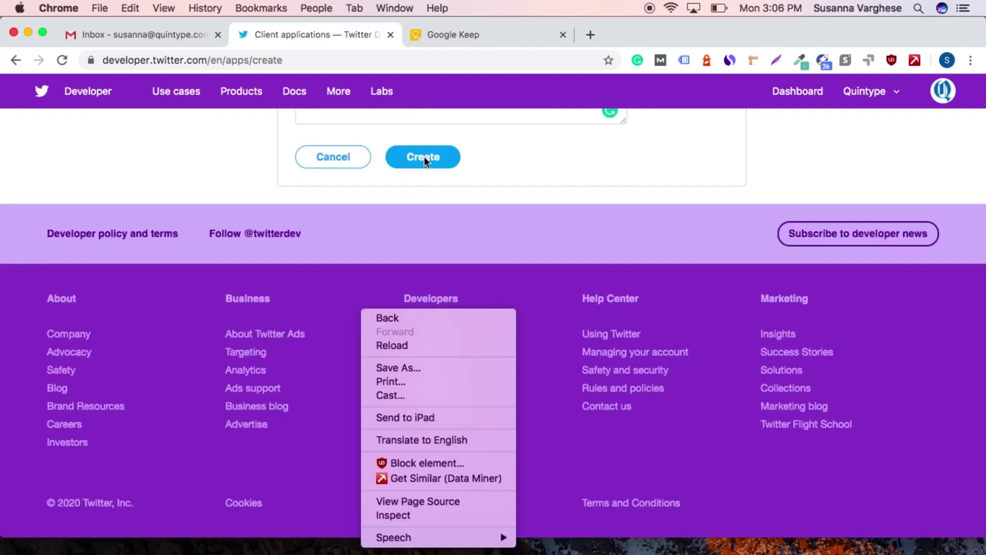
{"action": "left_click", "coordinate": [424, 157]}
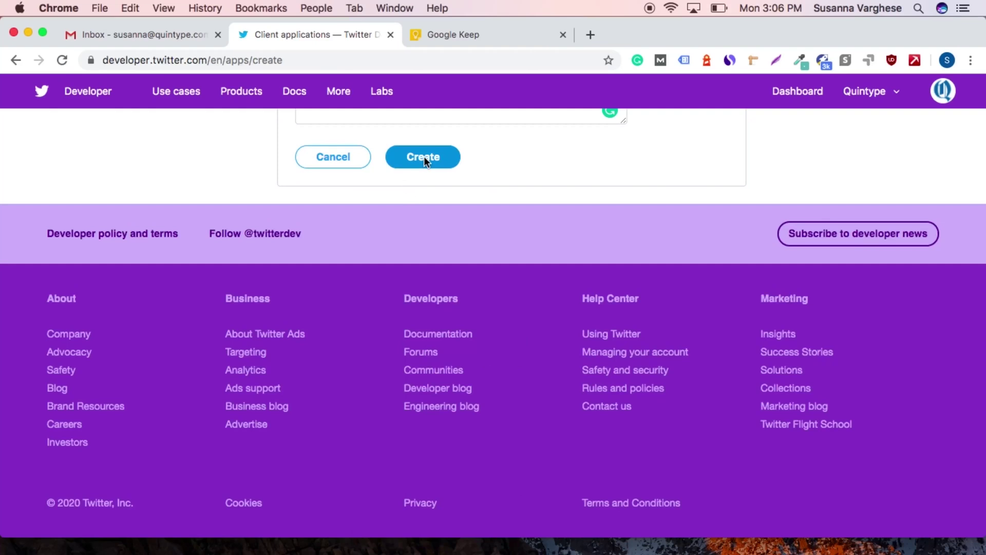
{"action": "scroll", "coordinate": [423, 156], "scroll_direction": "up", "scroll_amount": 6}
{"action": "left_click", "coordinate": [417, 458]}
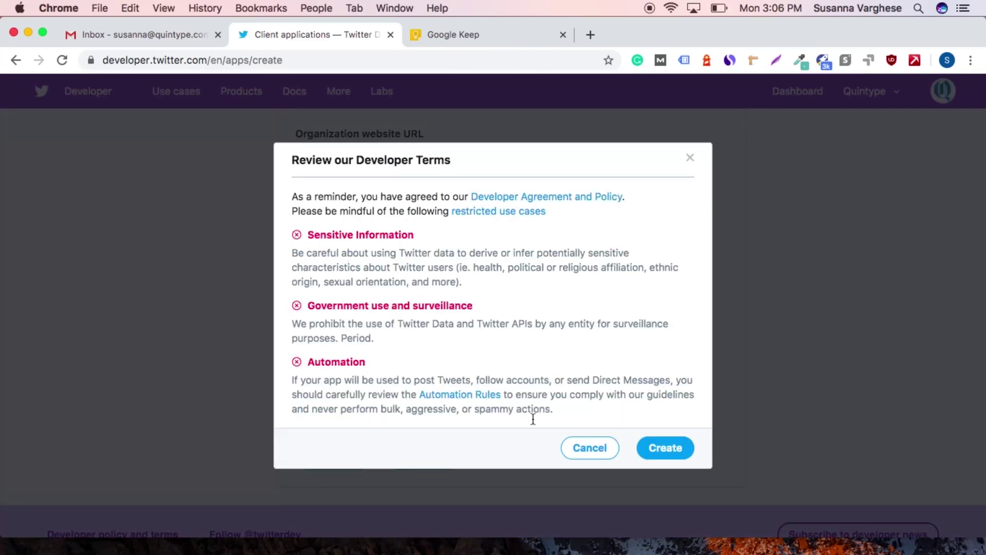
{"action": "left_click", "coordinate": [672, 449]}
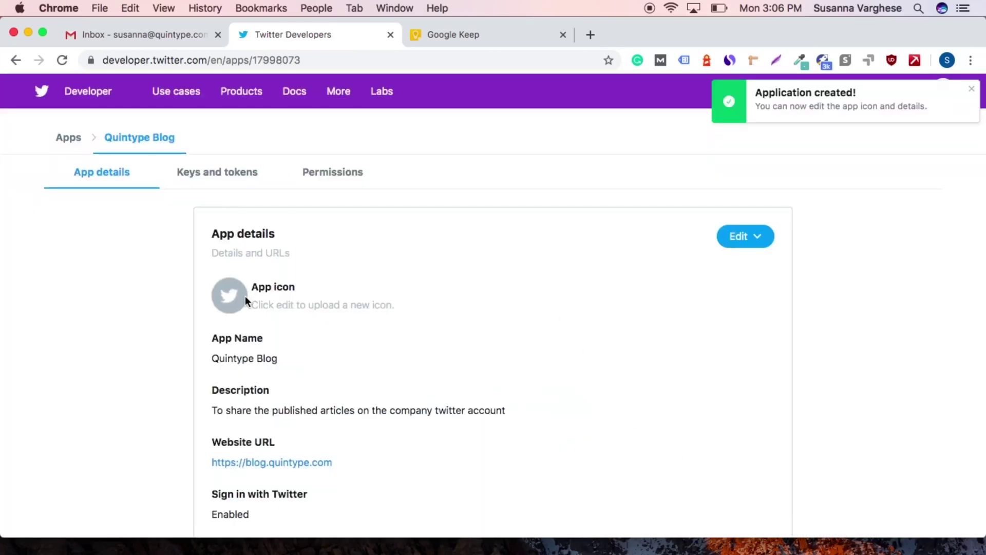
Edit the app details to upload Quintype_1024px-04 (1).png as the app icon and save the changes
{"action": "left_click", "coordinate": [745, 237]}
{"action": "left_click", "coordinate": [751, 265]}
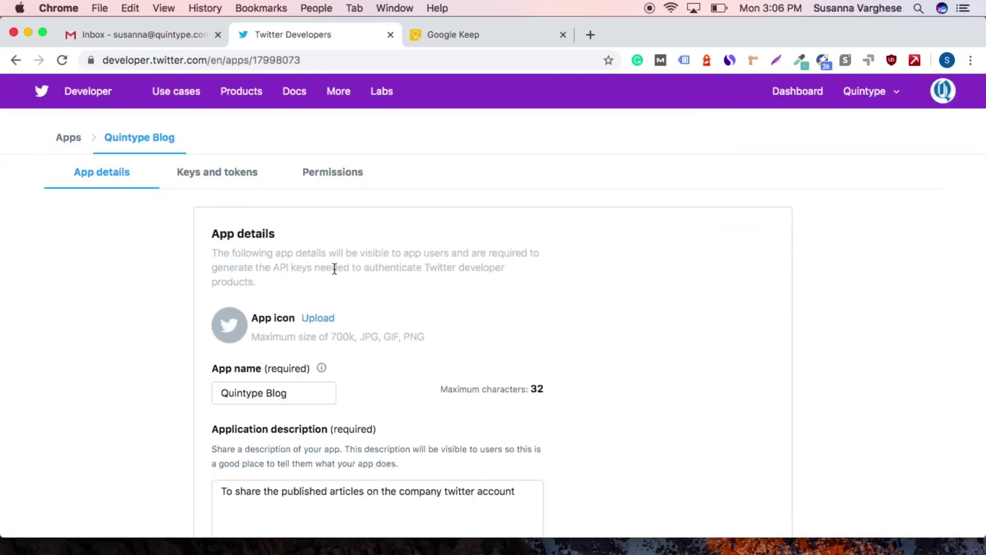
{"action": "left_click", "coordinate": [319, 318]}
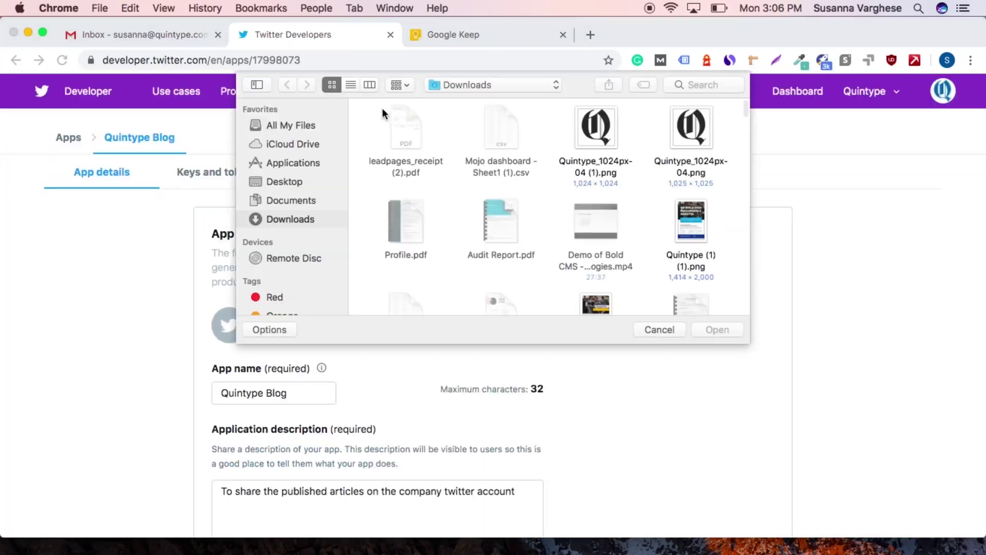
{"action": "left_click", "coordinate": [608, 142]}
{"action": "left_click", "coordinate": [716, 329]}
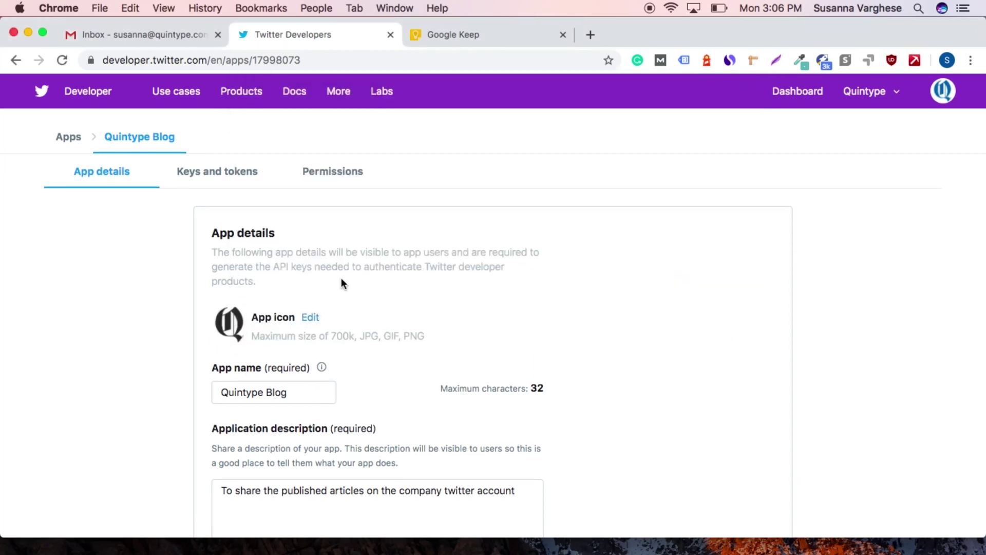
{"action": "scroll", "coordinate": [340, 280], "scroll_direction": "down", "scroll_amount": 15}
{"action": "scroll", "coordinate": [341, 278], "scroll_direction": "down", "scroll_amount": 1}
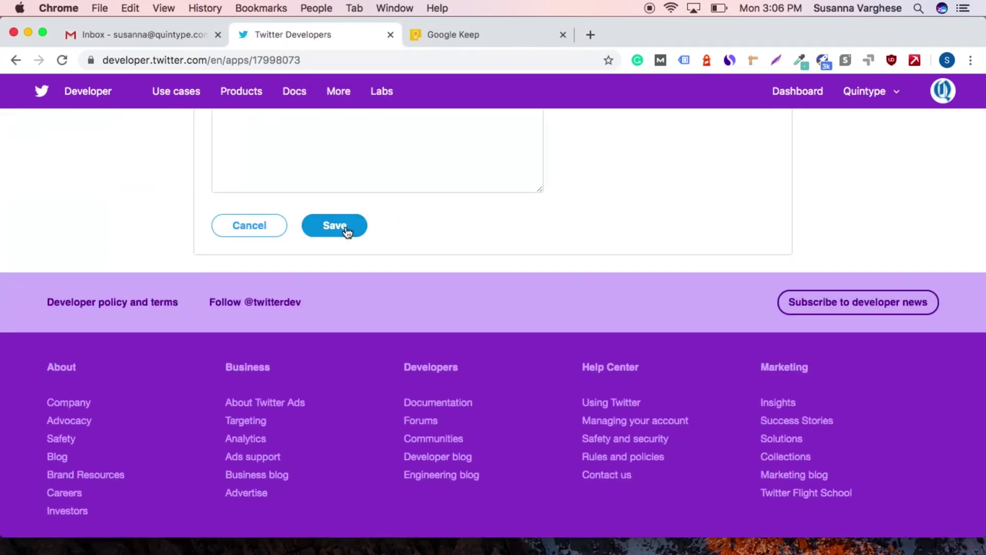
{"action": "left_click", "coordinate": [344, 228]}
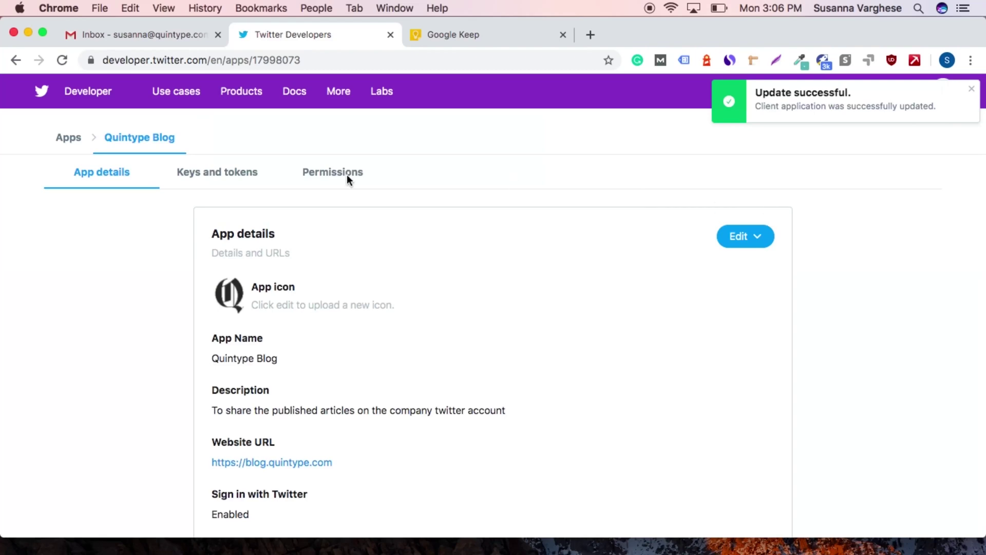
Open the app's keys and tokens and select the consumer API key
{"action": "left_click", "coordinate": [237, 174]}
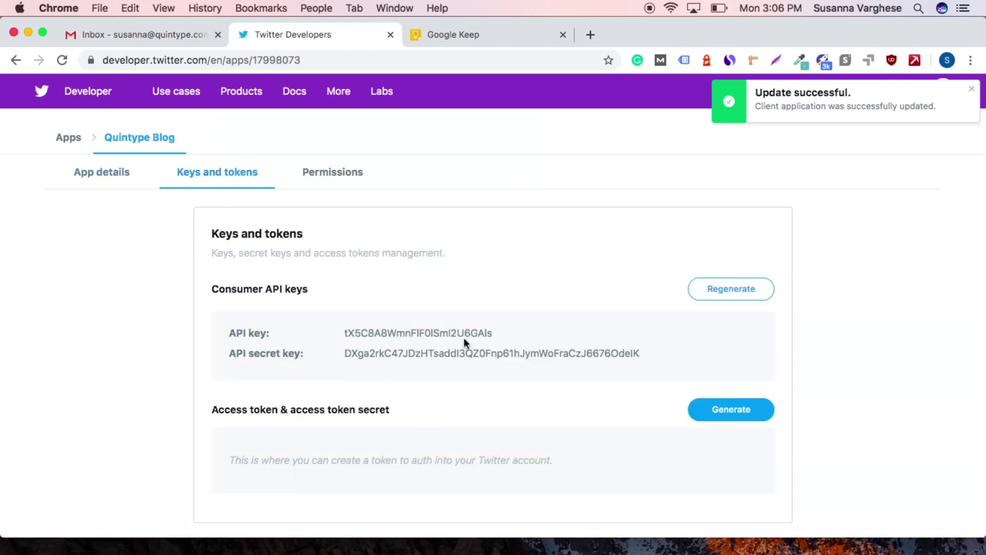
{"action": "left_click_drag", "start_coordinate": [491, 333], "coordinate": [342, 334]}
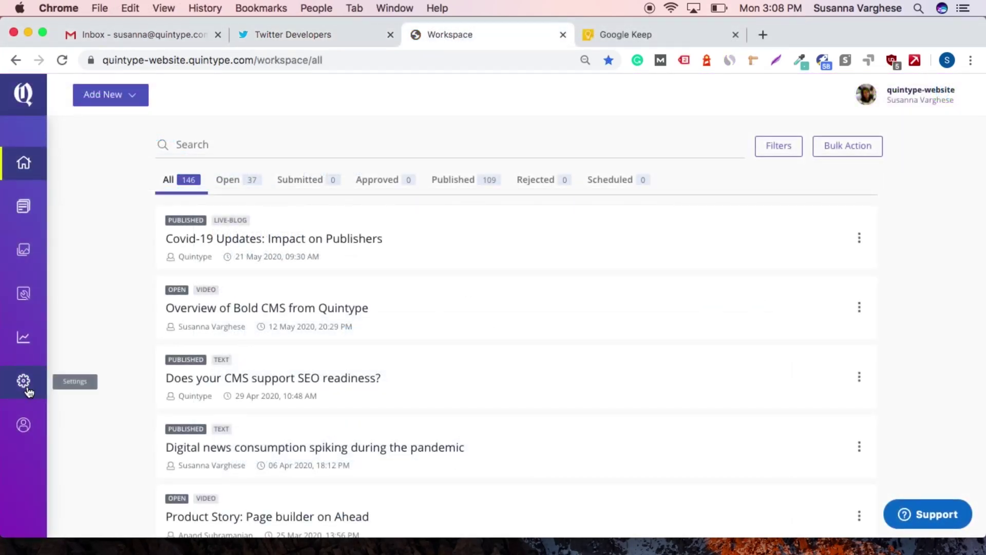
Edit the Twitter integration in the CMS settings and replace its API key with the copied consumer API key
{"action": "left_click", "coordinate": [28, 389]}
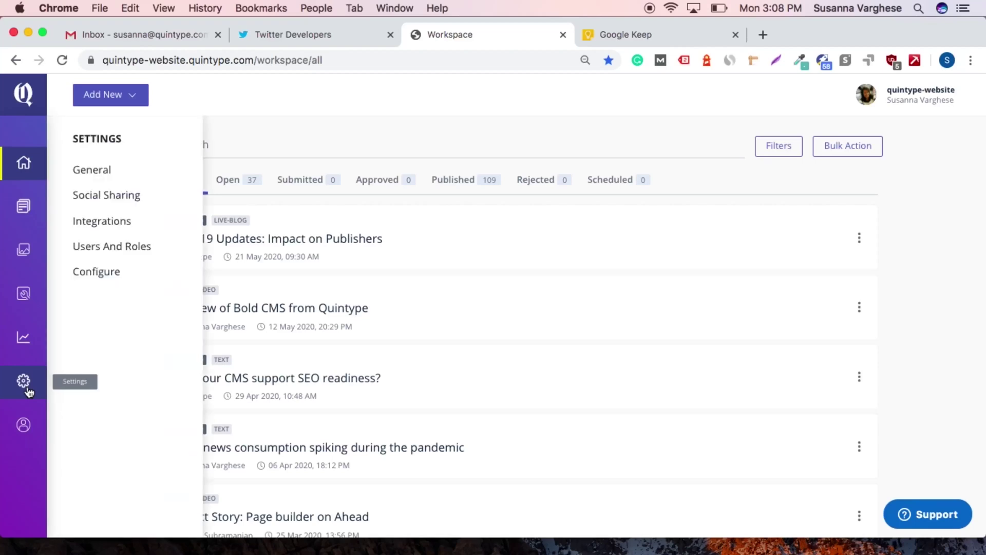
{"action": "left_click", "coordinate": [124, 222]}
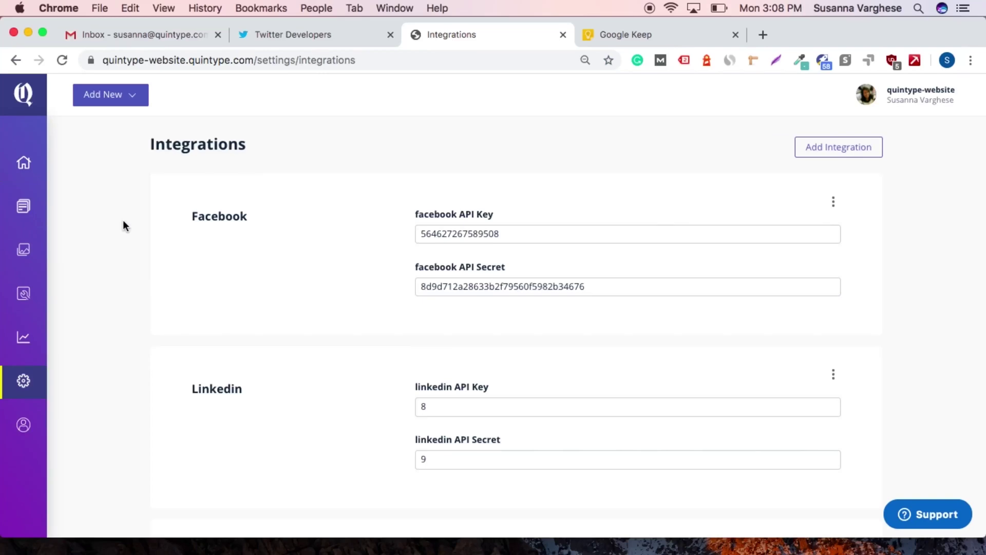
{"action": "scroll", "coordinate": [408, 417], "scroll_direction": "down", "scroll_amount": 8}
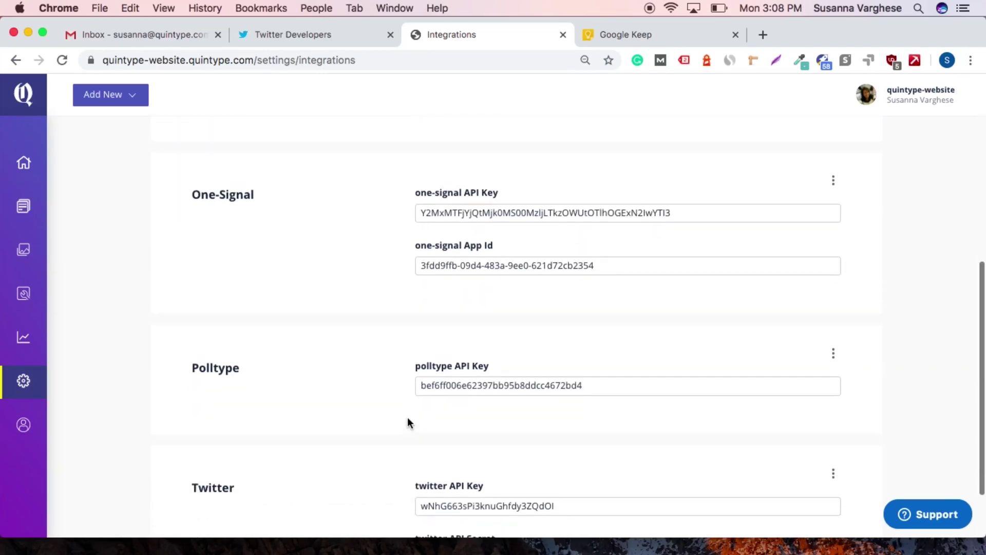
{"action": "scroll", "coordinate": [408, 417], "scroll_direction": "down", "scroll_amount": 2}
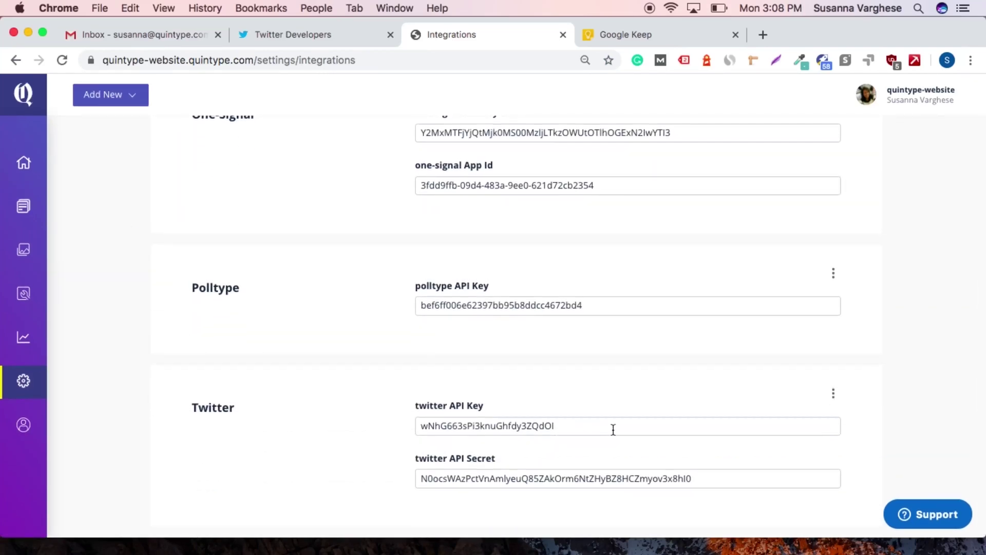
{"action": "left_click", "coordinate": [833, 393]}
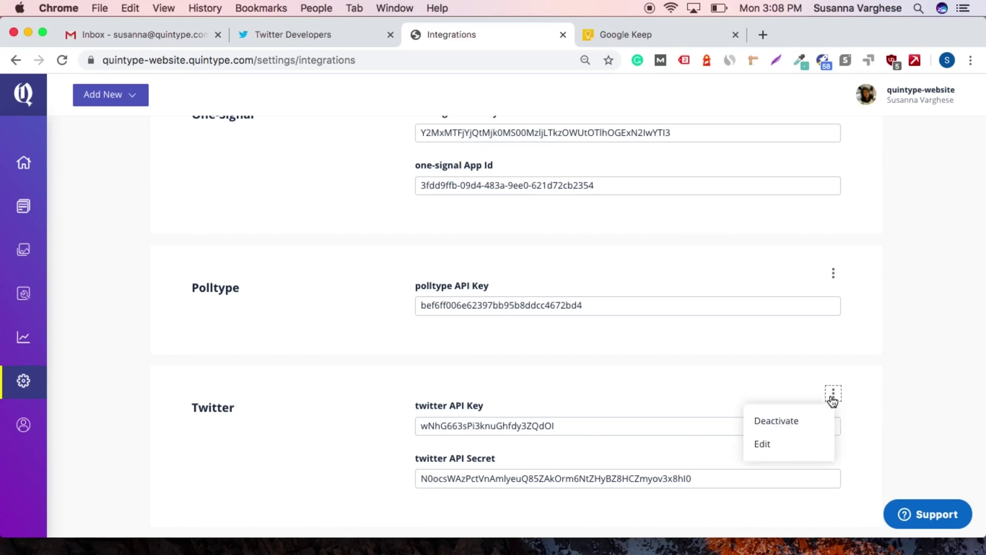
{"action": "left_click", "coordinate": [808, 442]}
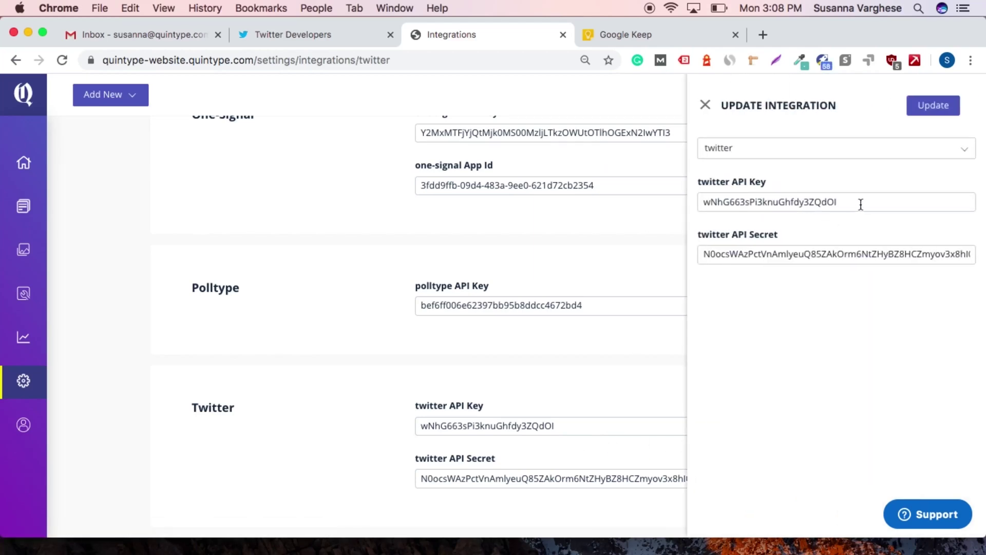
{"action": "left_click_drag", "start_coordinate": [861, 204], "coordinate": [691, 201]}
{"action": "key", "text": "super+v"}
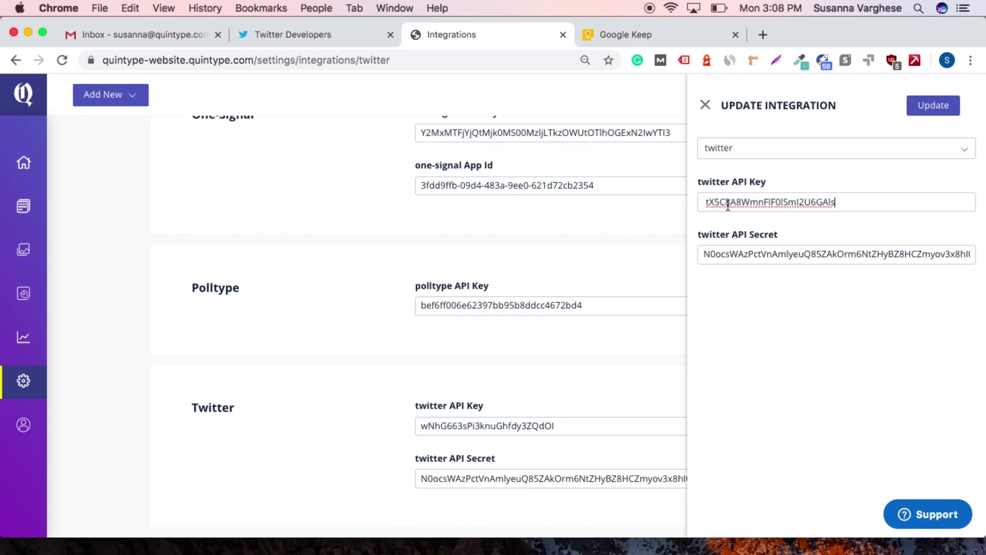
Replace the integration's Twitter API secret with the API secret key copied from the Twitter Developers app page, and update the integration
{"action": "left_click", "coordinate": [854, 247]}
{"action": "key", "text": "super+a"}
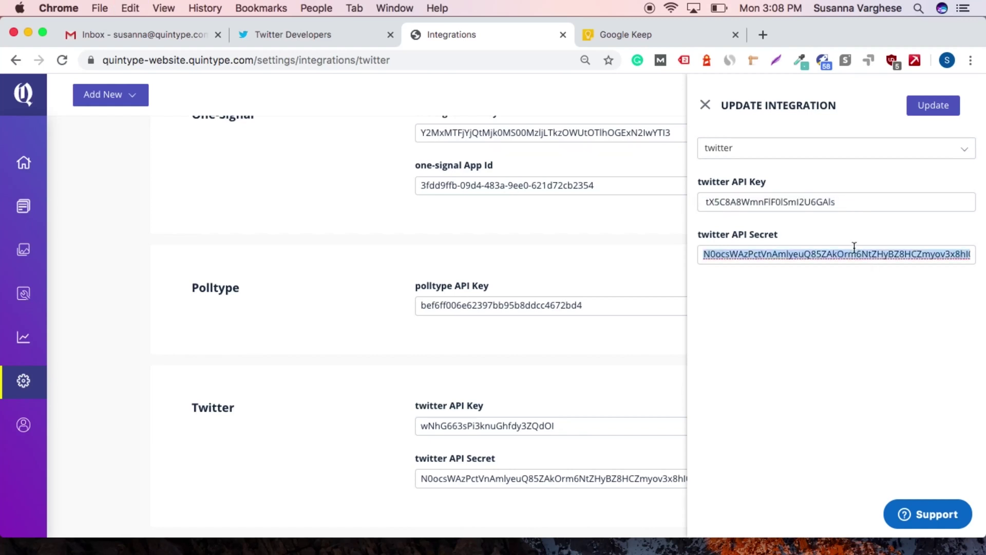
{"action": "key", "text": "BackSpace"}
{"action": "left_click", "coordinate": [308, 37]}
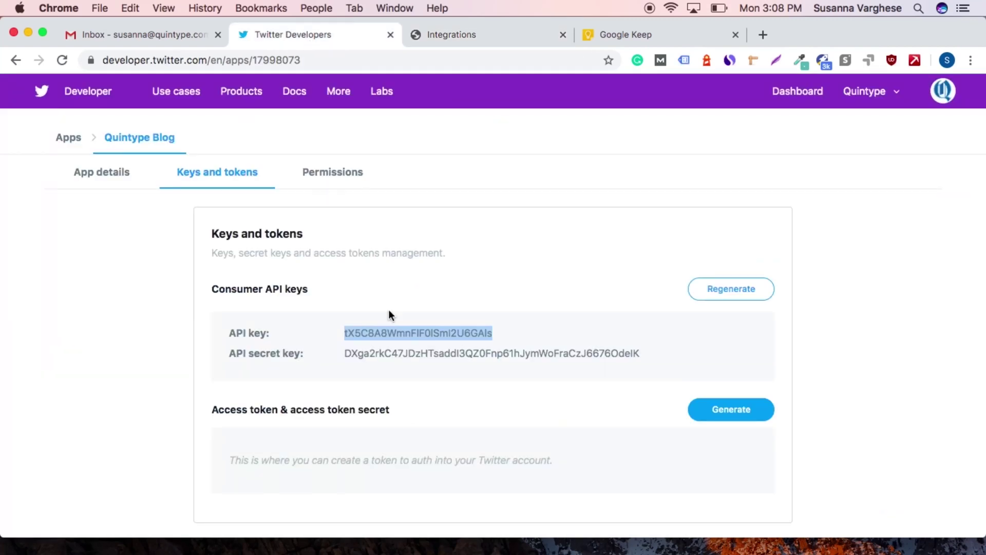
{"action": "left_click_drag", "start_coordinate": [347, 354], "coordinate": [617, 368]}
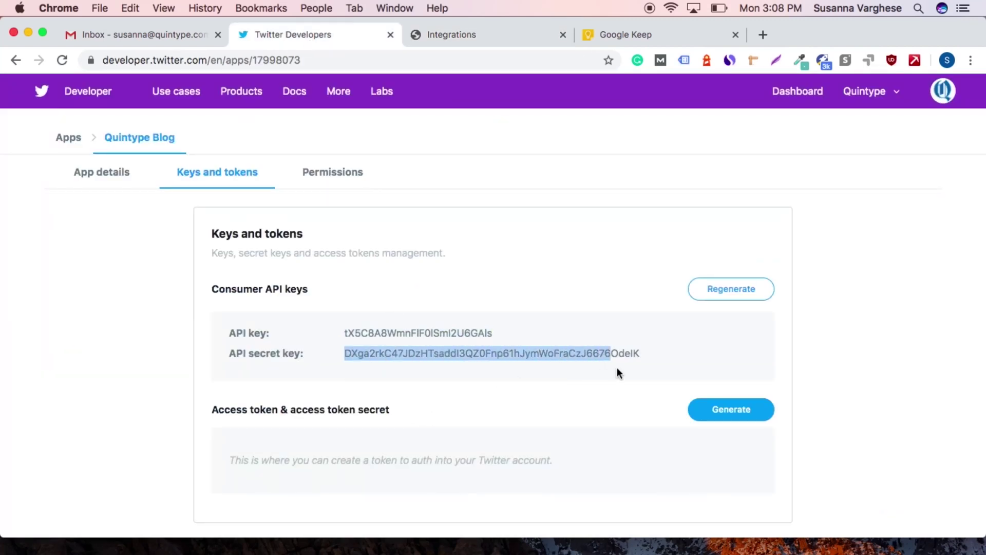
{"action": "key", "text": "super+c"}
{"action": "left_click", "coordinate": [444, 43]}
{"action": "left_click", "coordinate": [837, 261]}
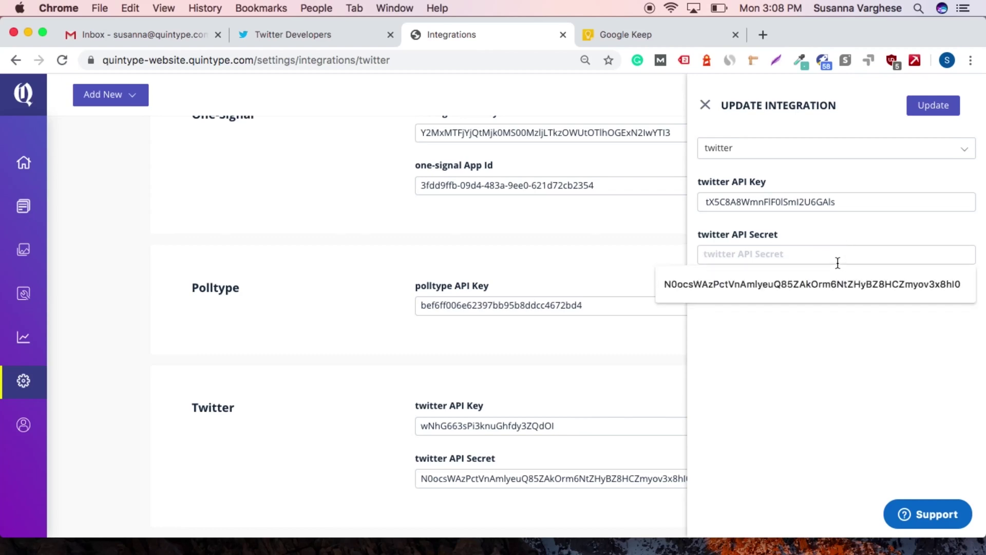
{"action": "key", "text": "super+v"}
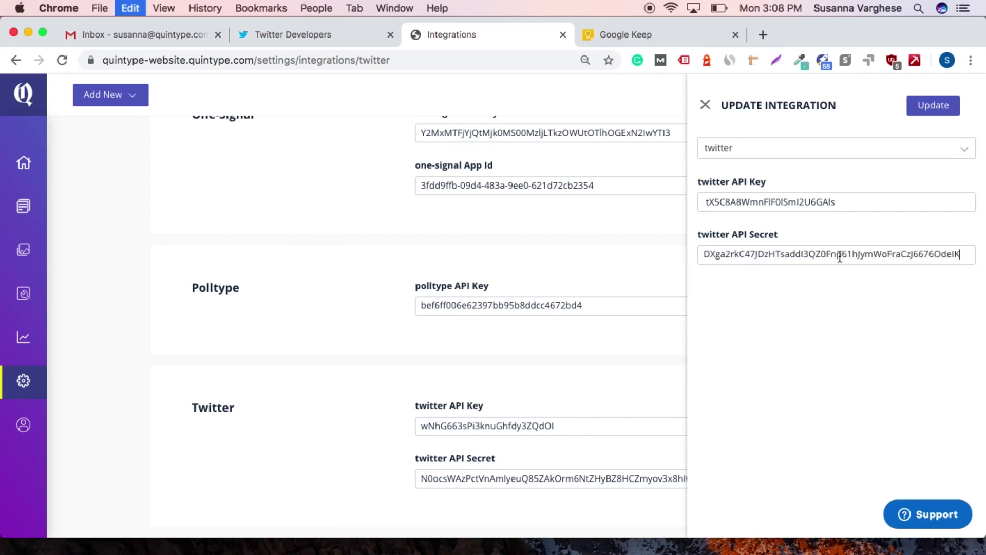
{"action": "left_click", "coordinate": [937, 107]}
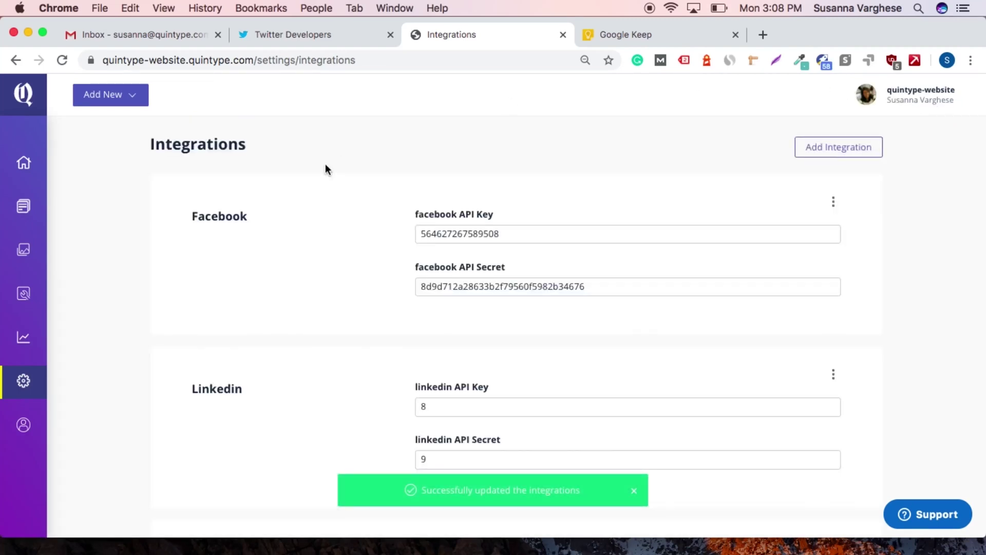
Add a Twitter account connection in the Social Sharing settings and authorize the Quintype Blog app to access the account
{"action": "left_click", "coordinate": [23, 380]}
{"action": "left_click", "coordinate": [111, 194]}
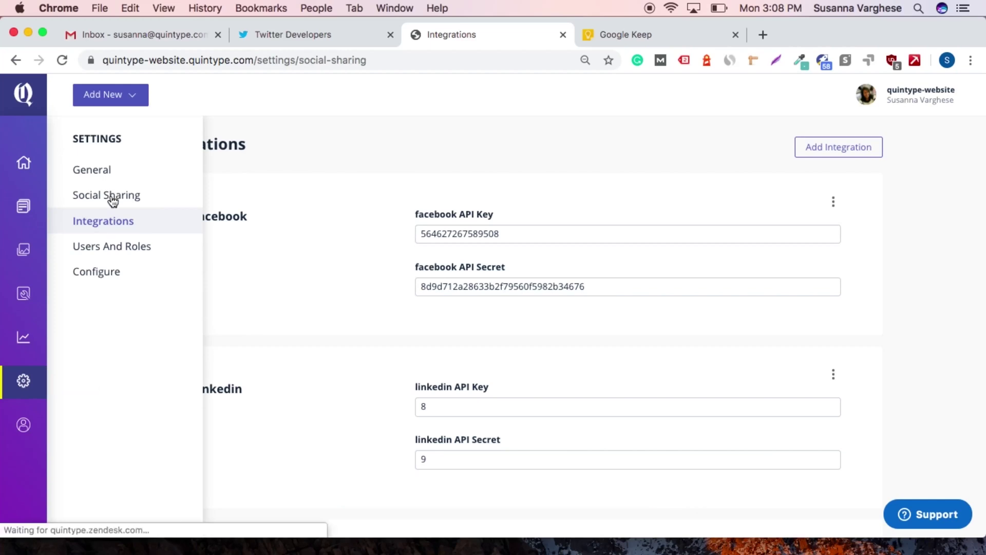
{"action": "left_click", "coordinate": [840, 153]}
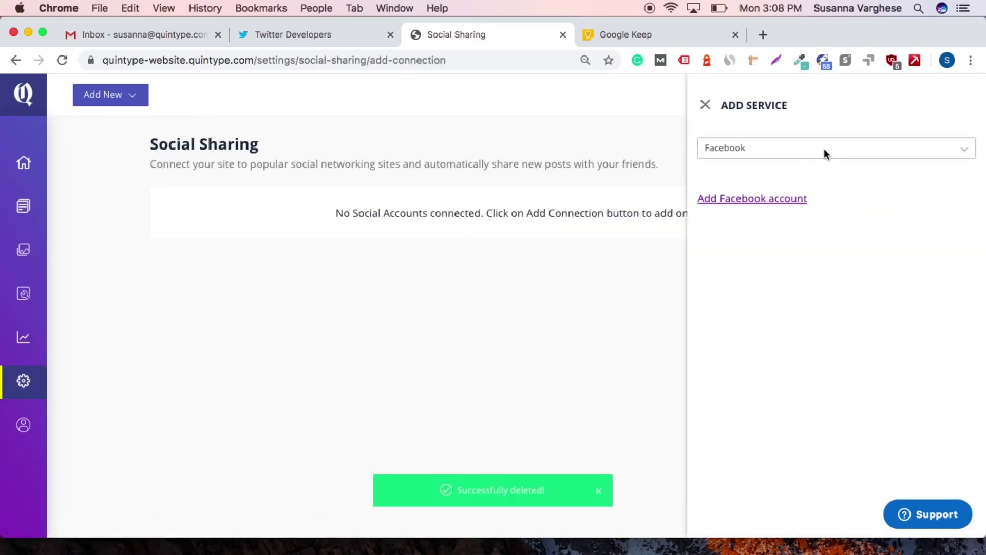
{"action": "left_click", "coordinate": [824, 150]}
{"action": "left_click", "coordinate": [788, 201]}
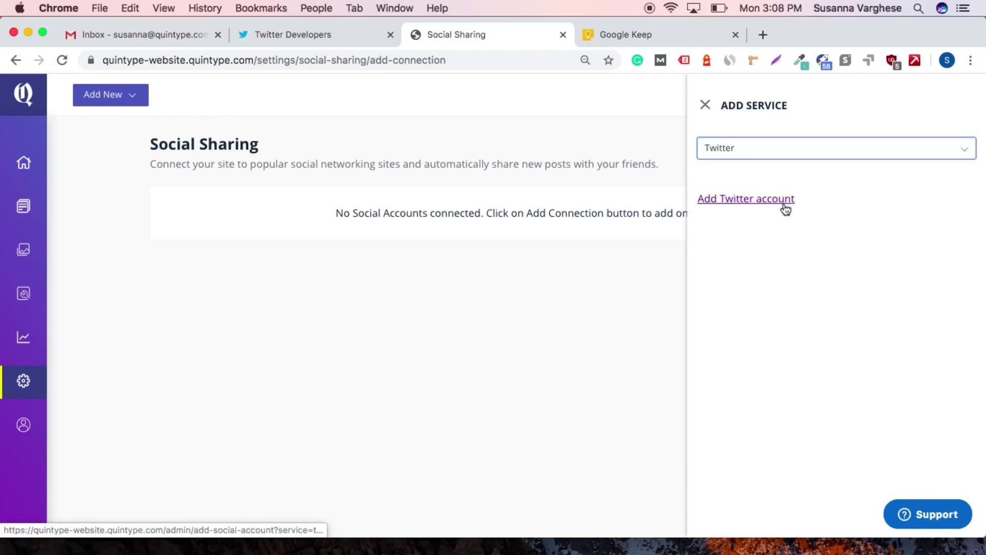
{"action": "left_click", "coordinate": [784, 200]}
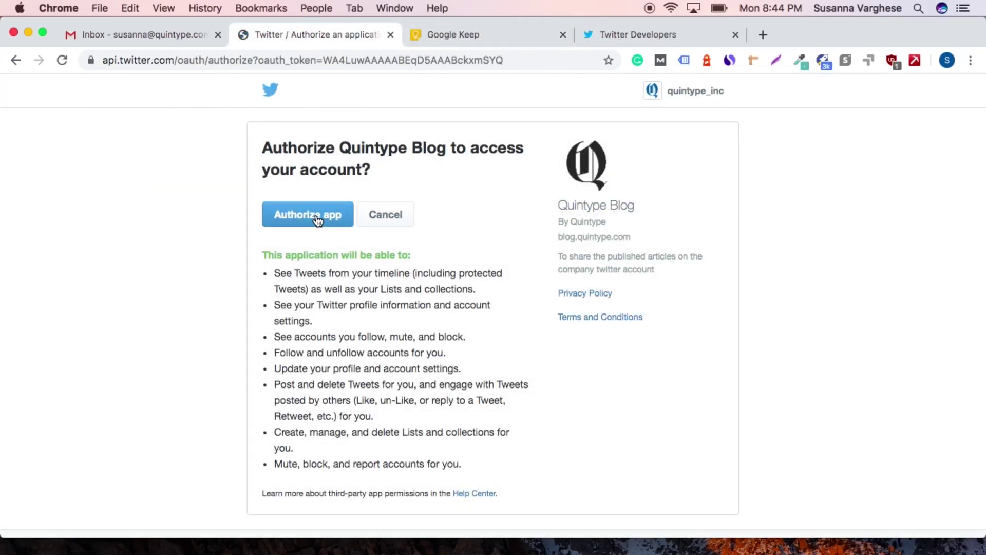
{"action": "left_click", "coordinate": [317, 220]}
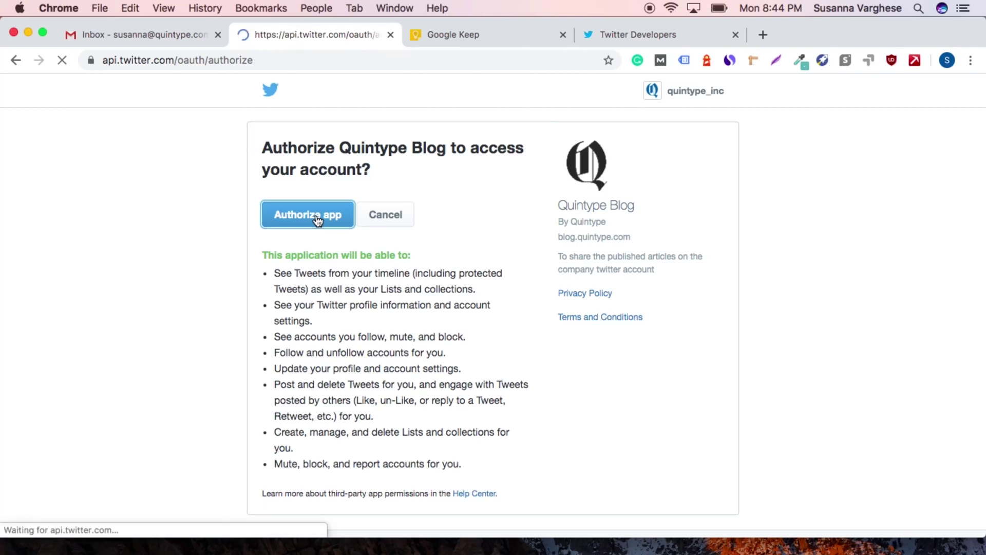